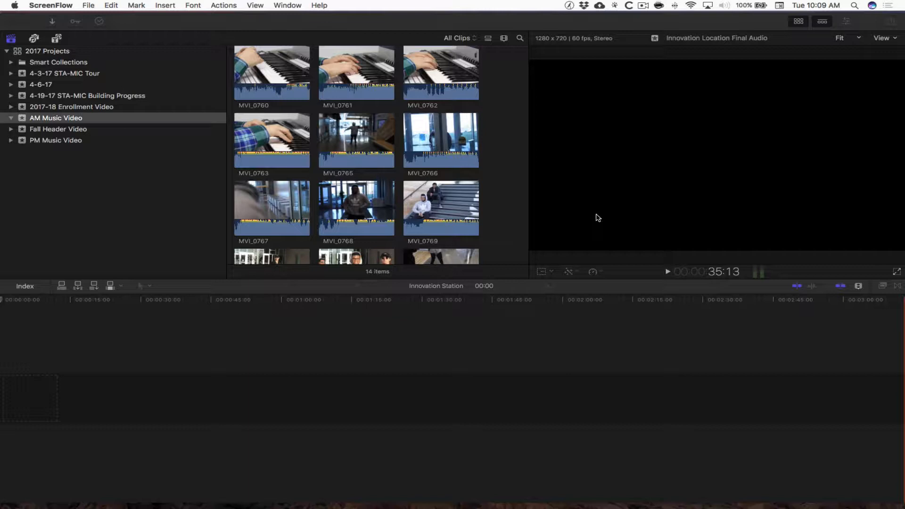
Step: Review the video clips, the Innovation Location Final Audio clip and the Innovation Station project in the AM Music Video event
scroll(512, 207, down, 5)
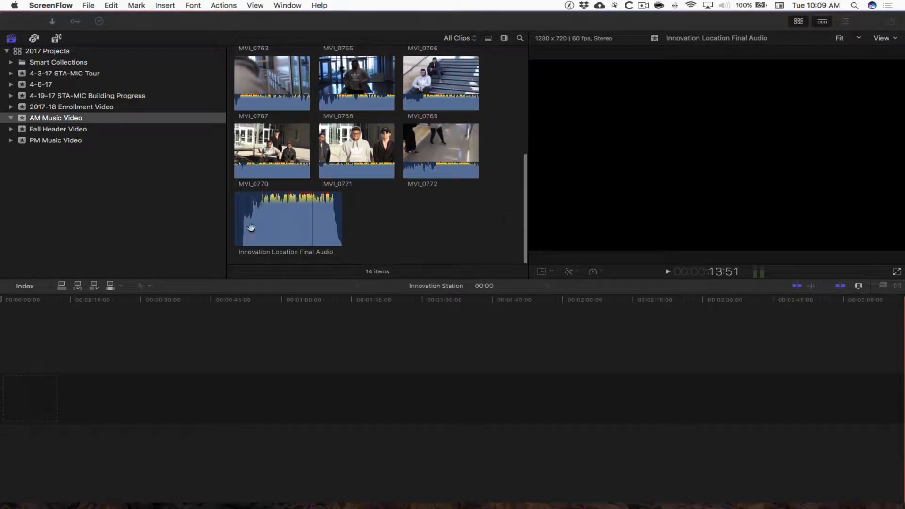
click(274, 229)
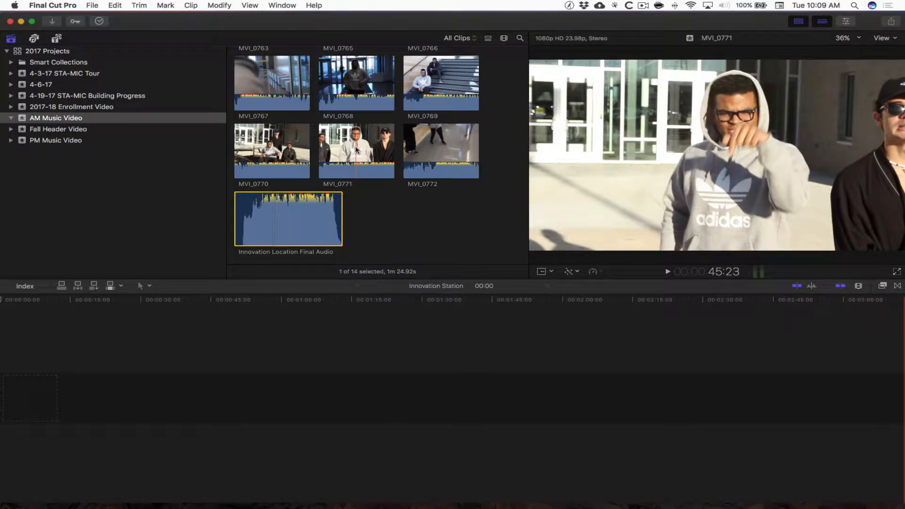
scroll(493, 223, up, 5)
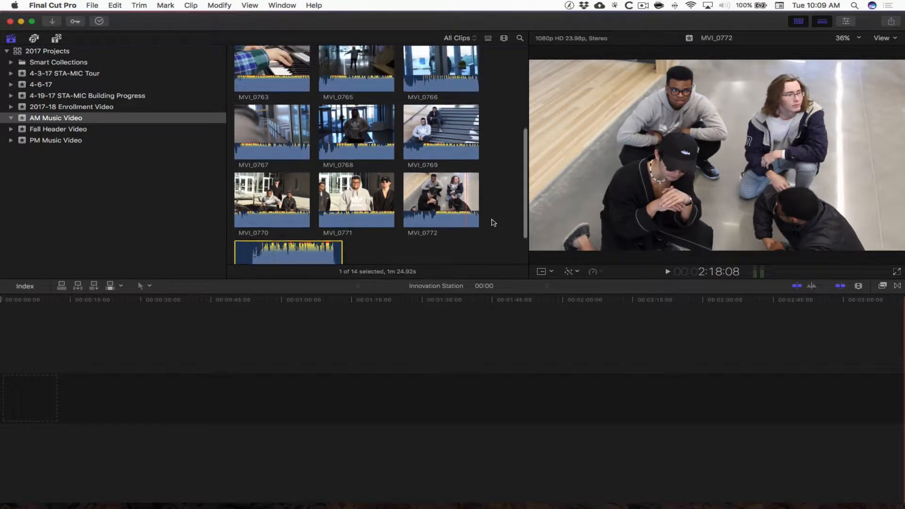
scroll(493, 222, up, 5)
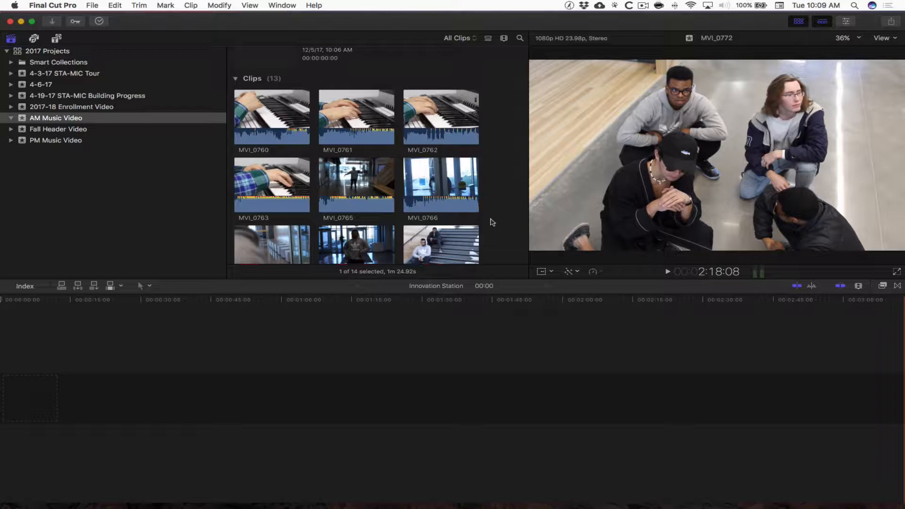
scroll(493, 222, down, 2)
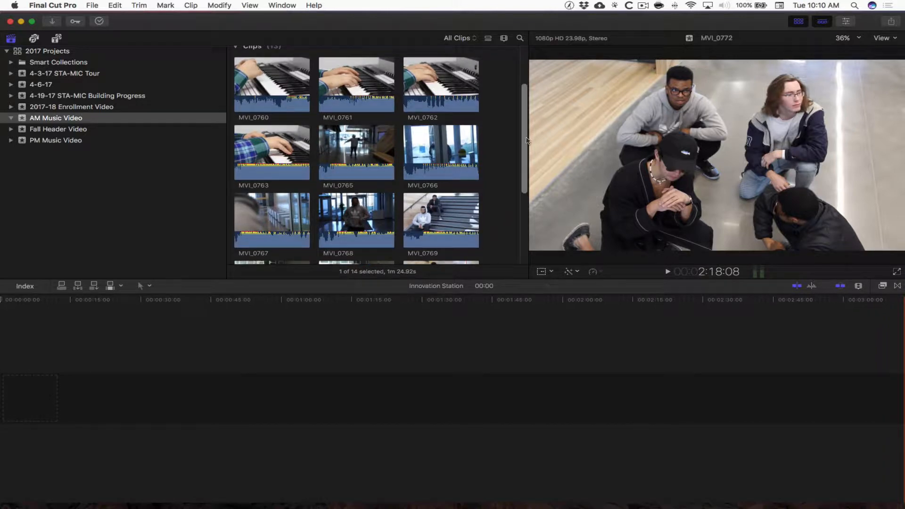
drag(525, 142, 527, 111)
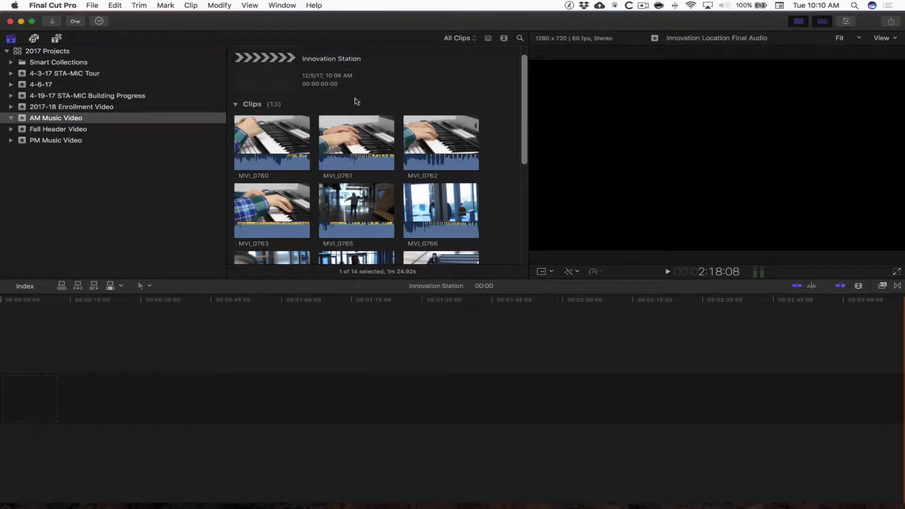
click(278, 80)
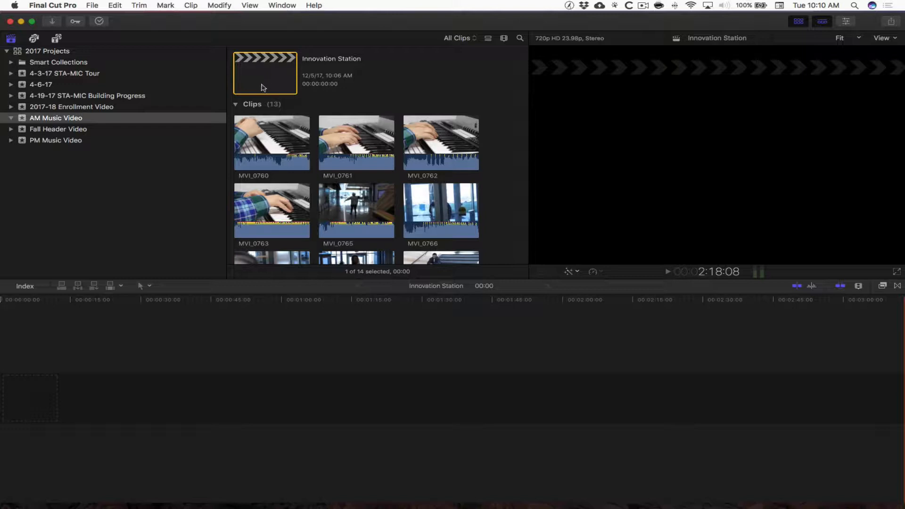
scroll(503, 187, down, 5)
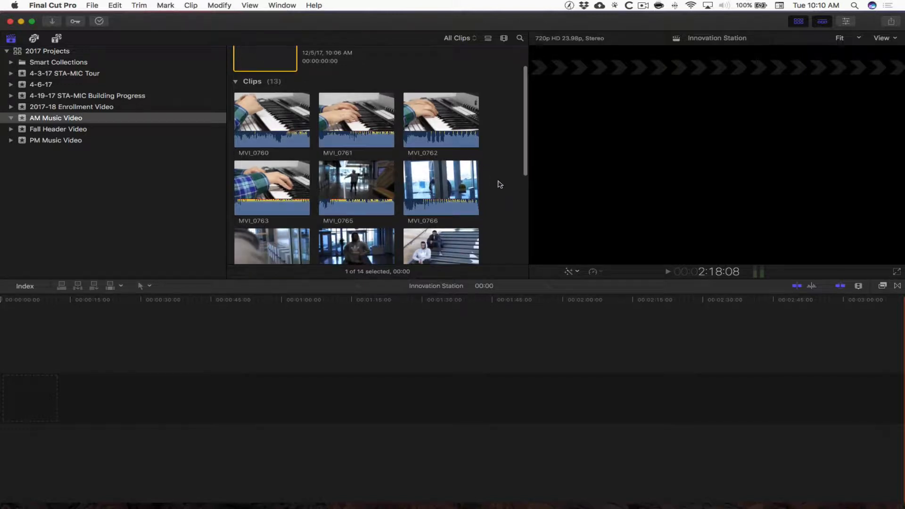
scroll(500, 184, down, 1)
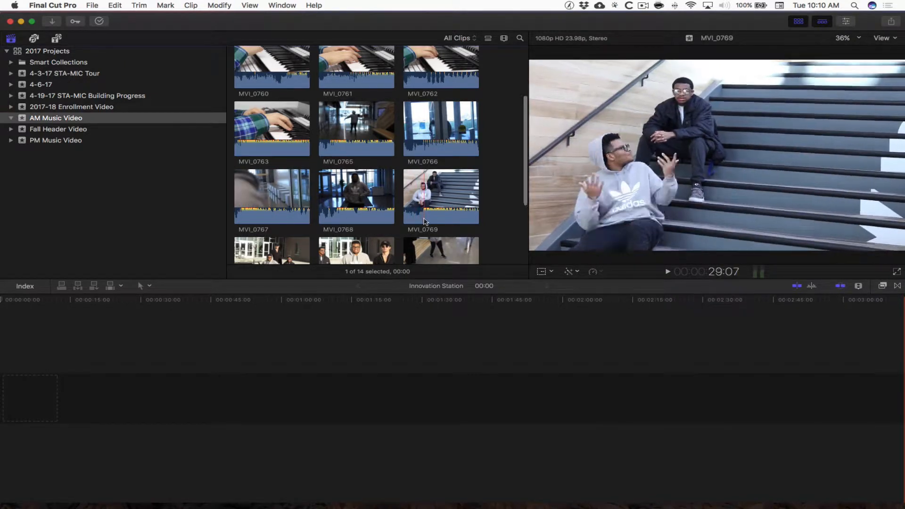
scroll(424, 220, down, 2)
scroll(432, 219, down, 1)
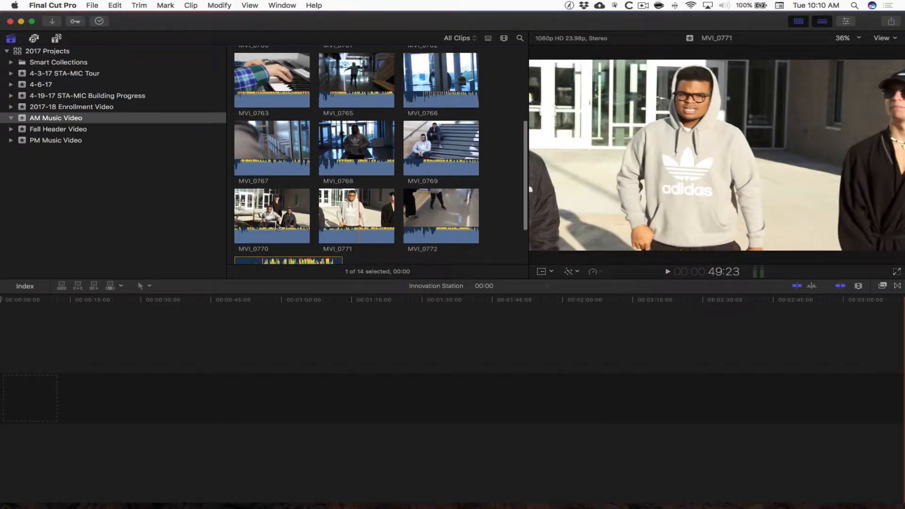
scroll(370, 224, down, 2)
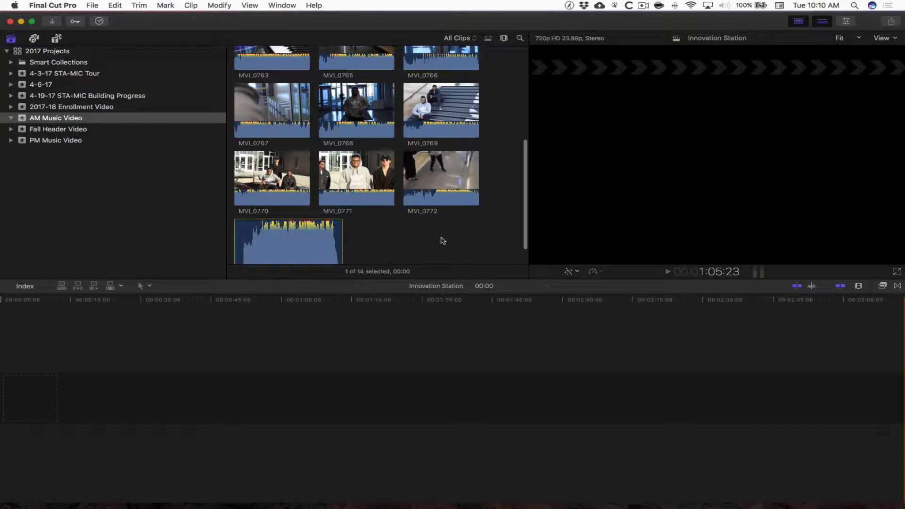
scroll(457, 237, up, 8)
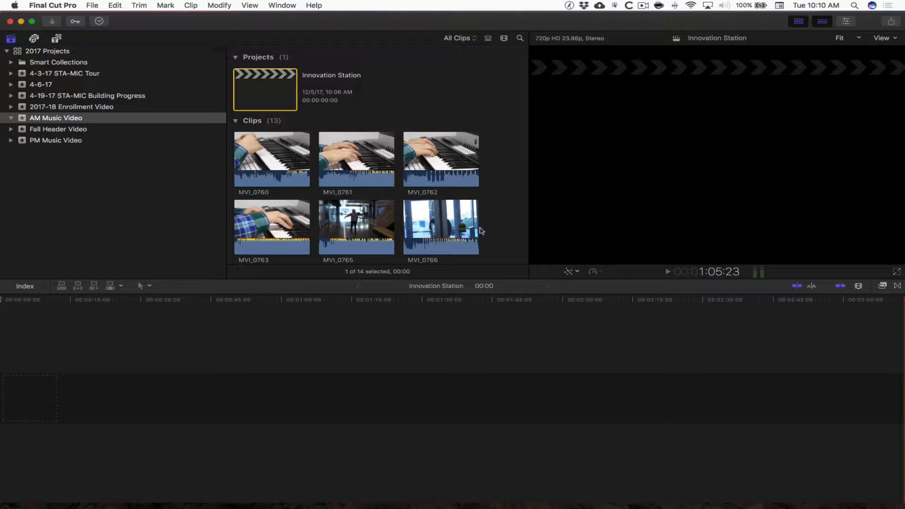
Step: Select clips MVI_0763, MVI_0765, MVI_0766, MVI_0769, MVI_0770 and MVI_0771 together with the Innovation Location Final Audio clip
scroll(499, 221, down, 3)
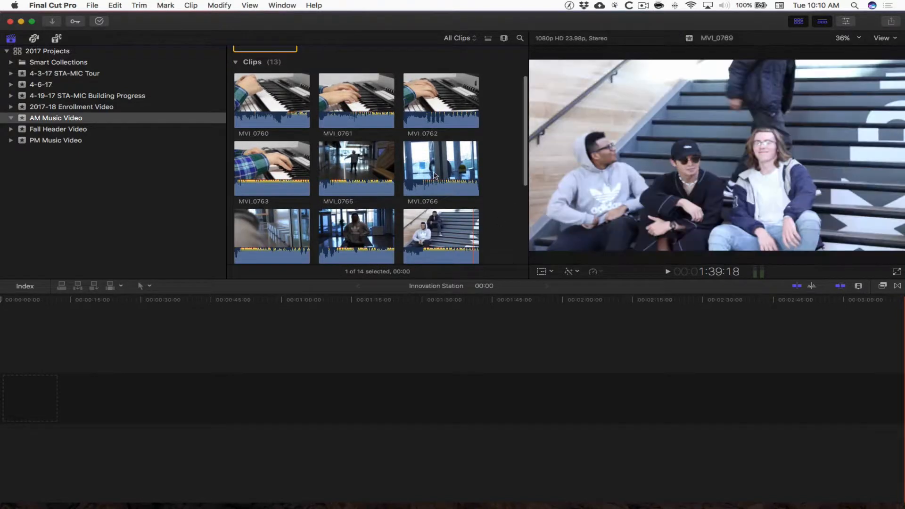
click(437, 163)
super+click(440, 233)
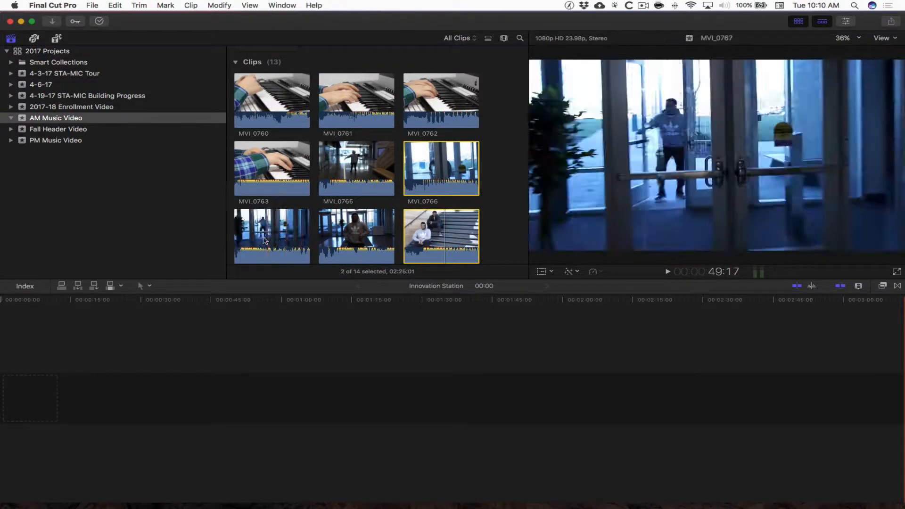
super+click(359, 179)
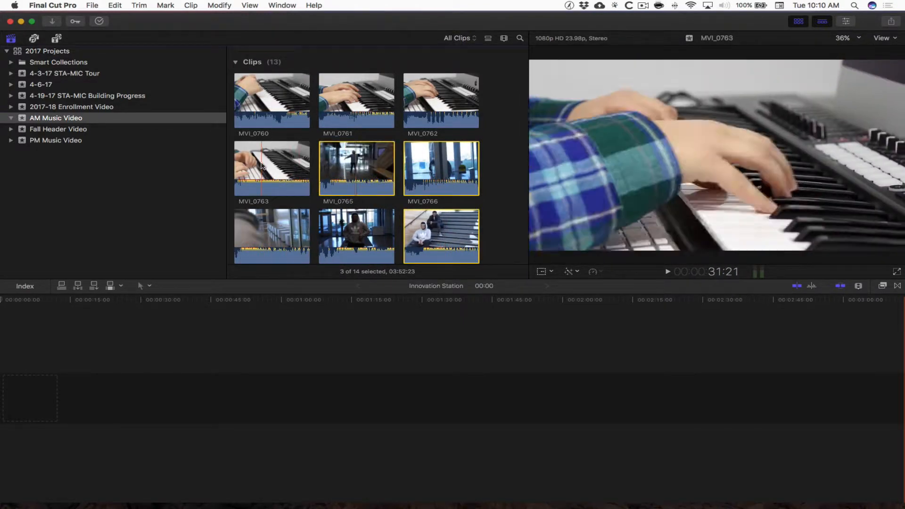
super+click(262, 165)
scroll(408, 220, down, 5)
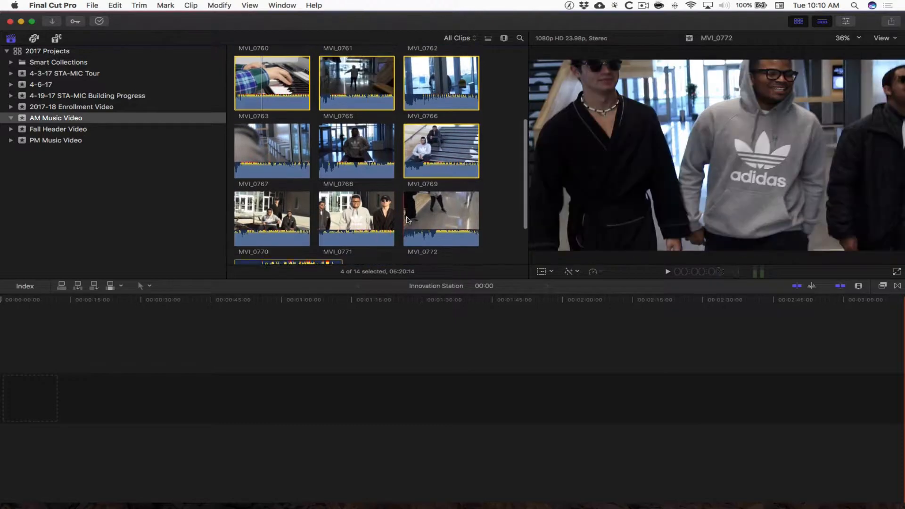
scroll(408, 220, down, 1)
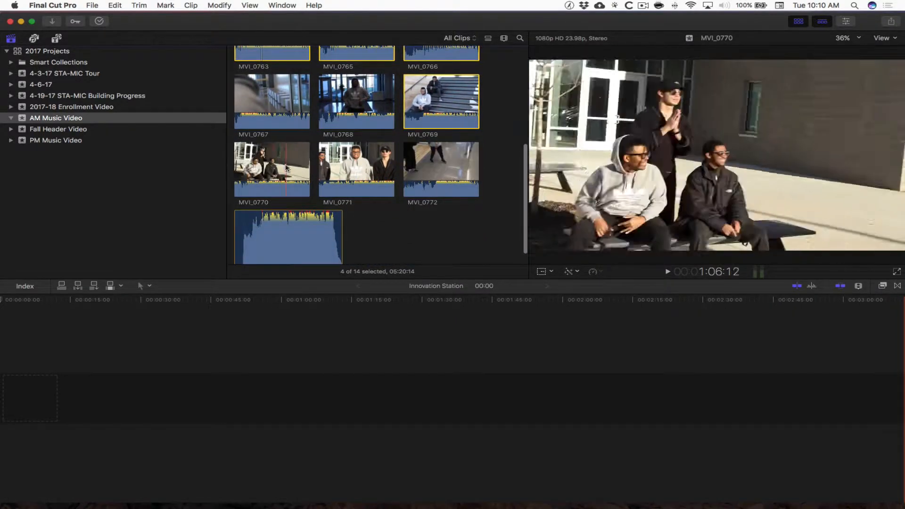
super+click(274, 166)
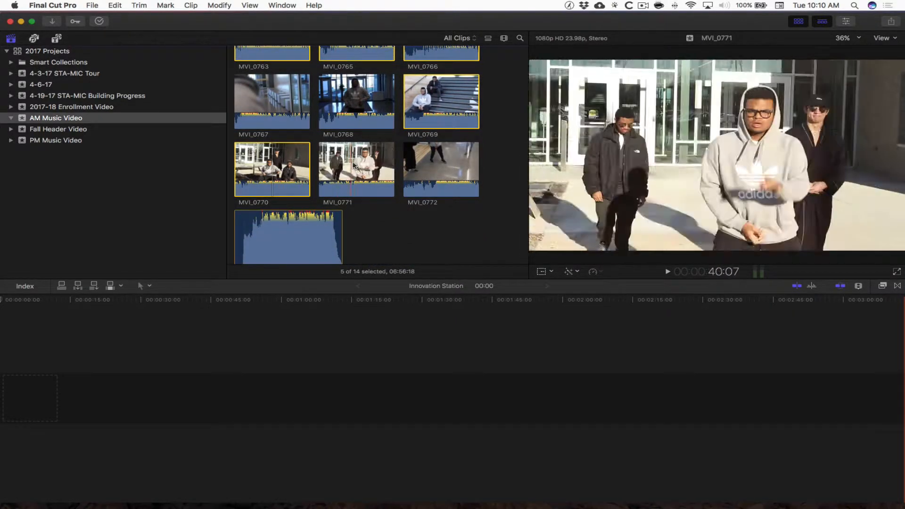
super+click(354, 162)
super+click(287, 236)
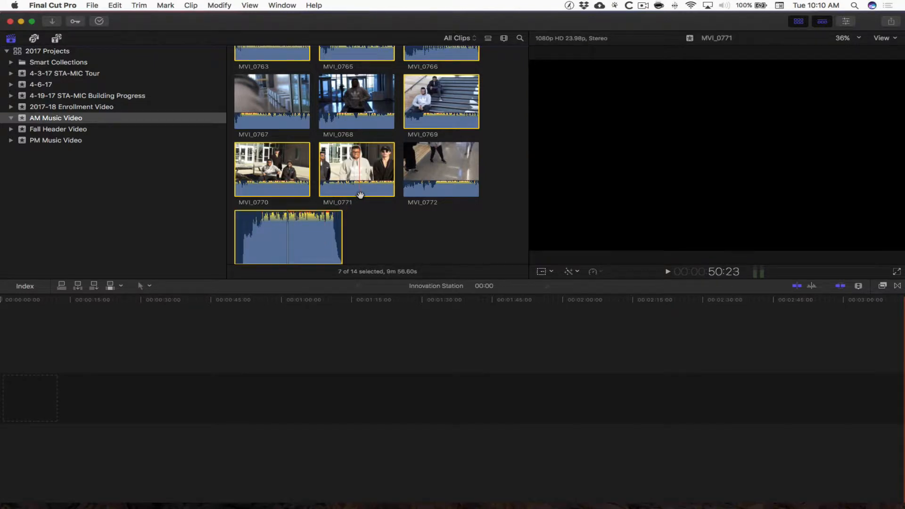
scroll(359, 199, up, 1)
scroll(359, 199, up, 3)
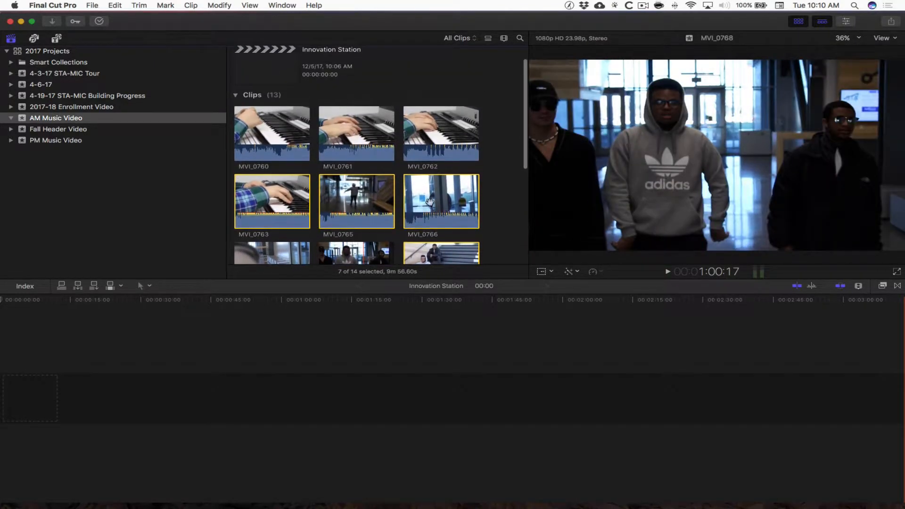
scroll(460, 205, down, 5)
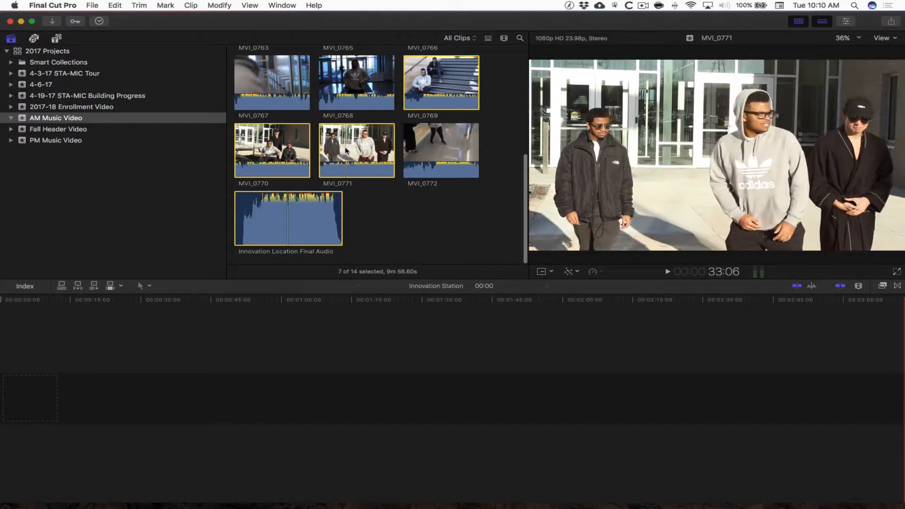
Step: Create a multicam clip named Innovation Station from the selected clips, using audio for synchronization and custom settings with angle assembly by Clips
right_click(347, 150)
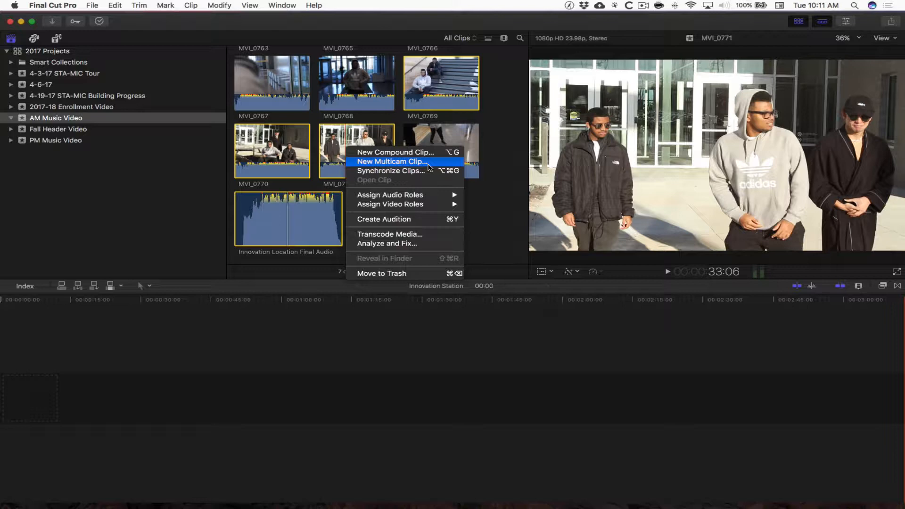
click(429, 166)
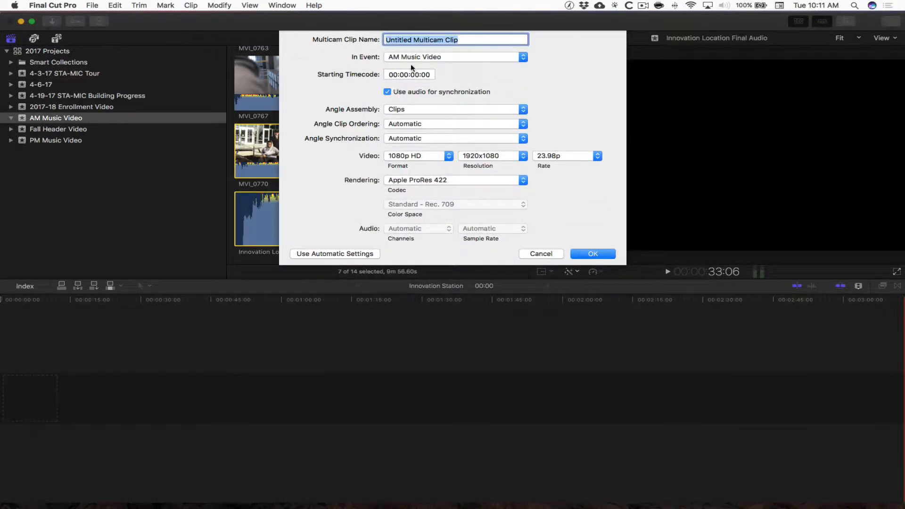
text(Innovation Station)
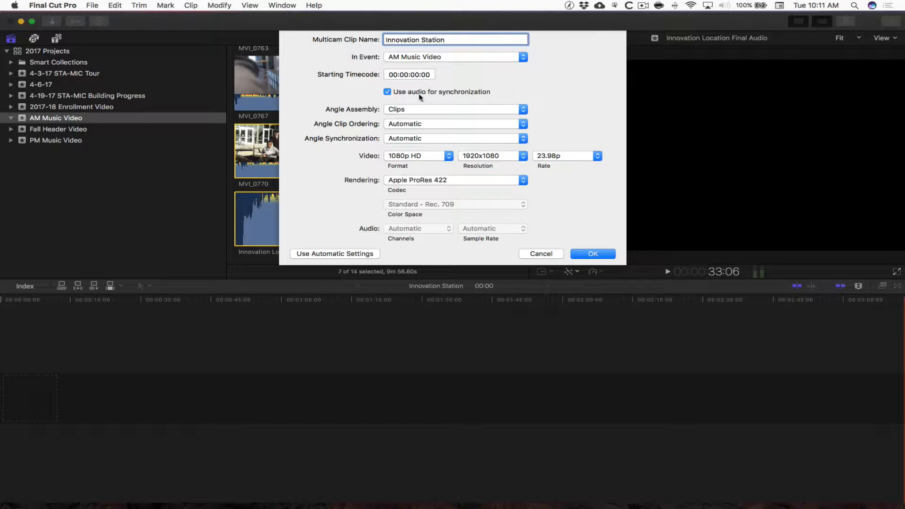
click(325, 255)
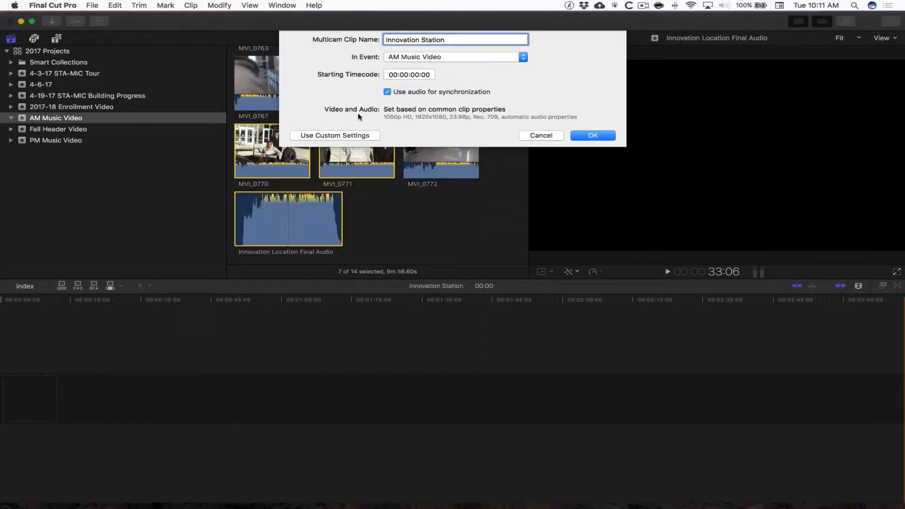
click(335, 136)
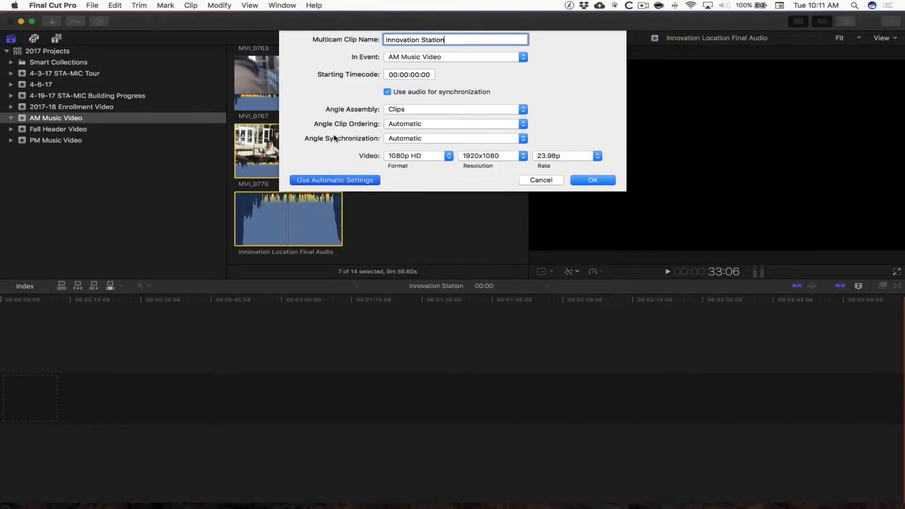
click(506, 112)
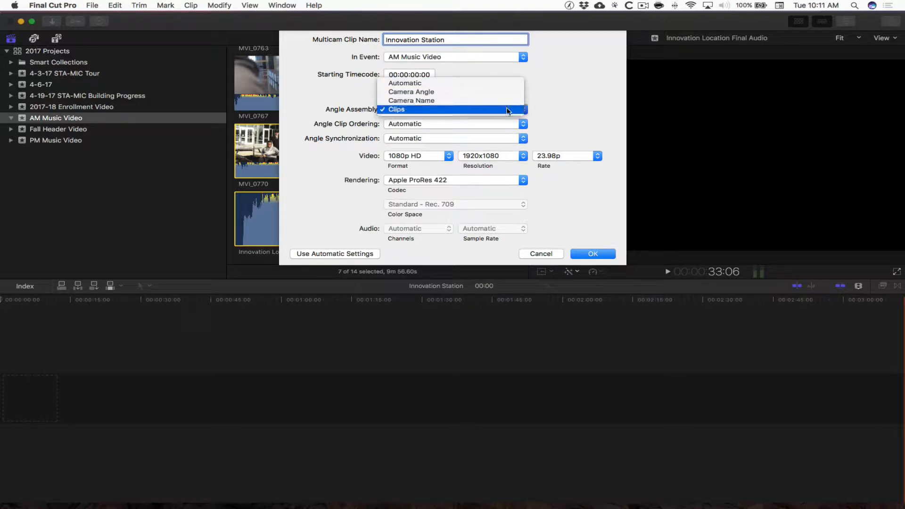
click(415, 111)
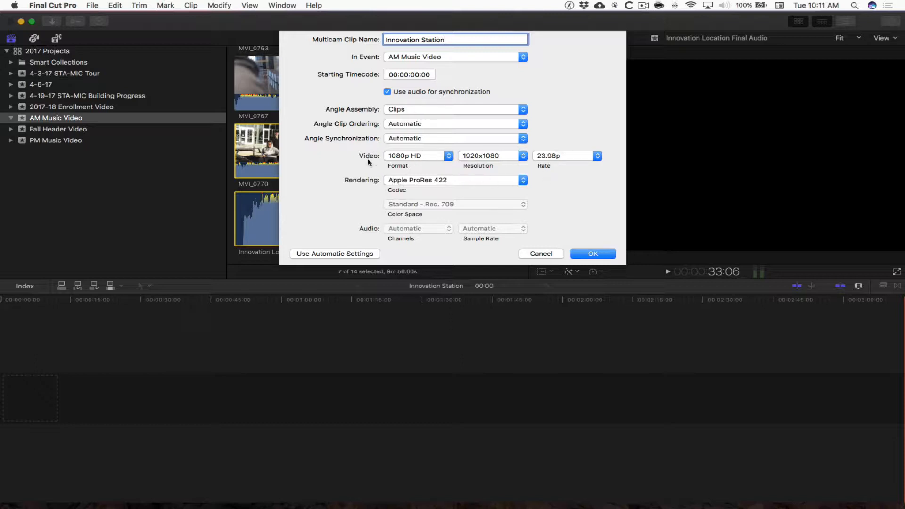
click(589, 254)
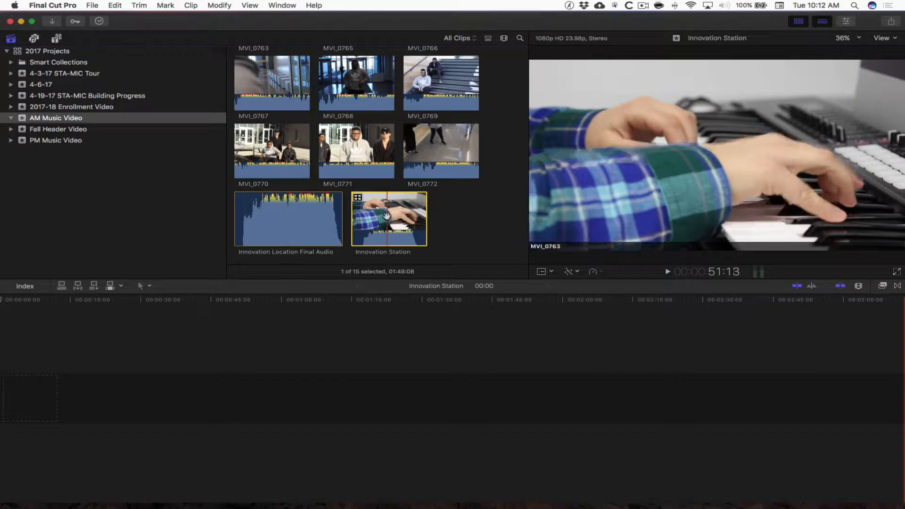
Step: Open the Innovation Station multicam clip in the angle editor and briefly play the synced angles where the music begins
double_click(386, 215)
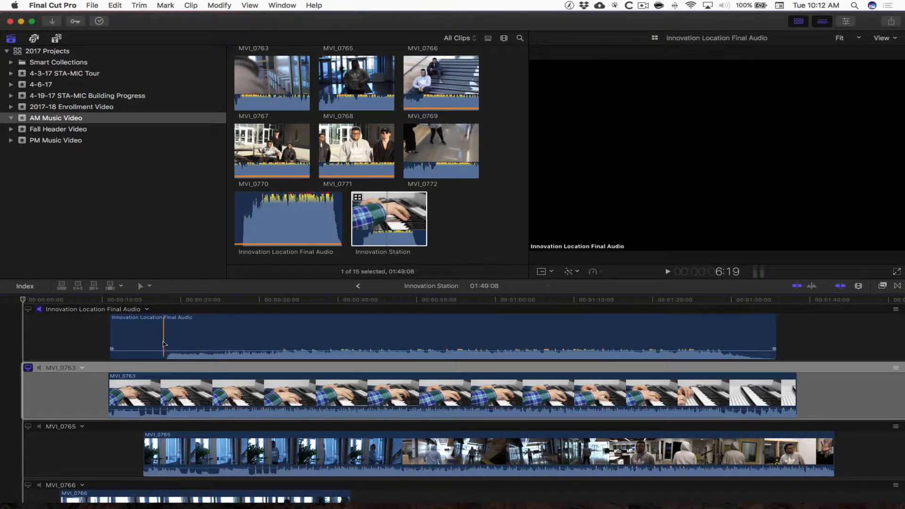
key(space)
key(space)
Step: Shift MVI_0765 earlier in its angle with the Position tool, to near the multicam's start, and place the playhead at about 18:03
scroll(164, 344, down, 2)
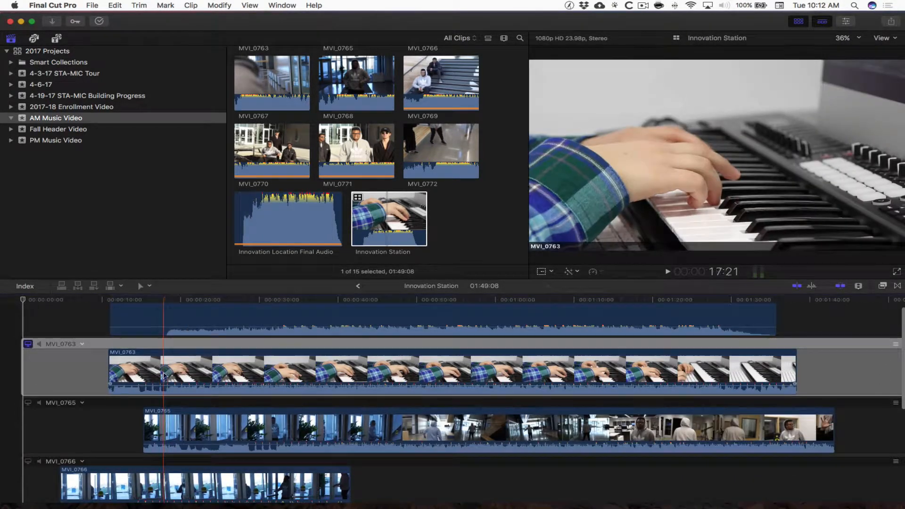
scroll(189, 396, down, 3)
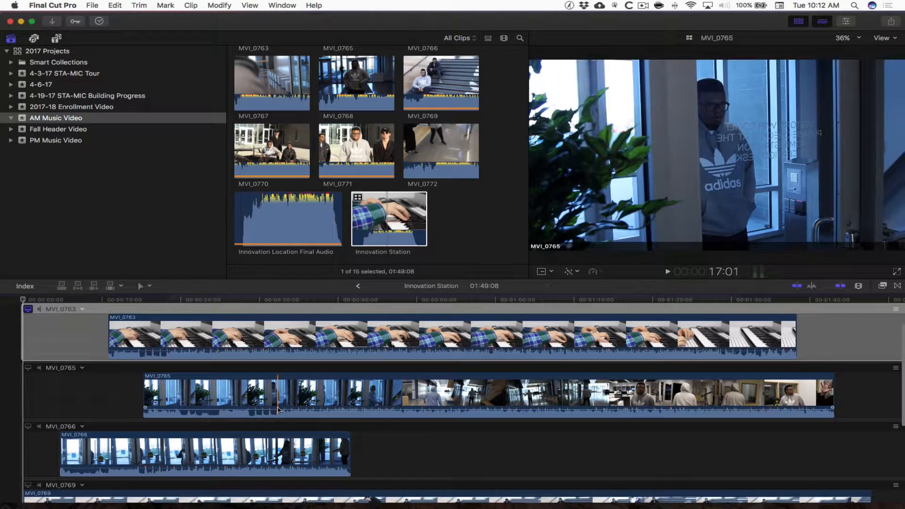
click(144, 286)
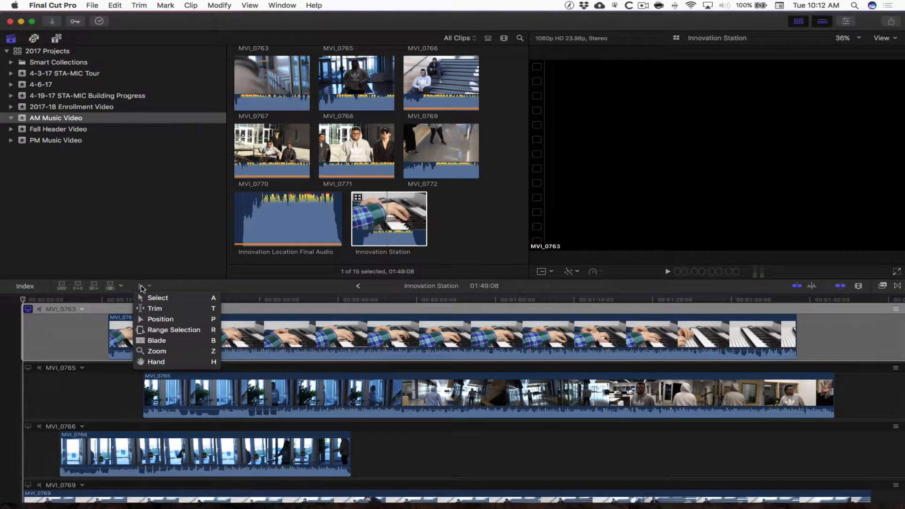
click(170, 323)
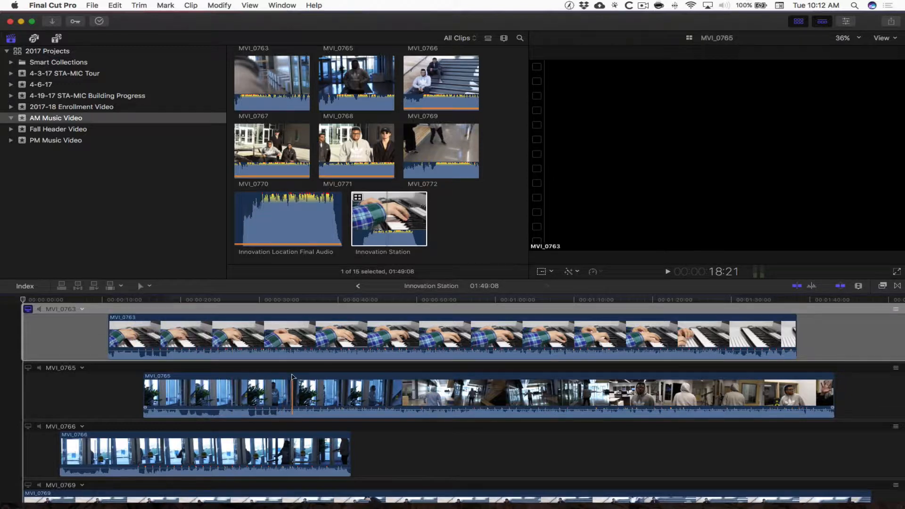
drag(288, 378, 187, 376)
mouse_move(176, 300)
mouse_down()
mouse_move(142, 303)
mouse_move(165, 303)
mouse_up()
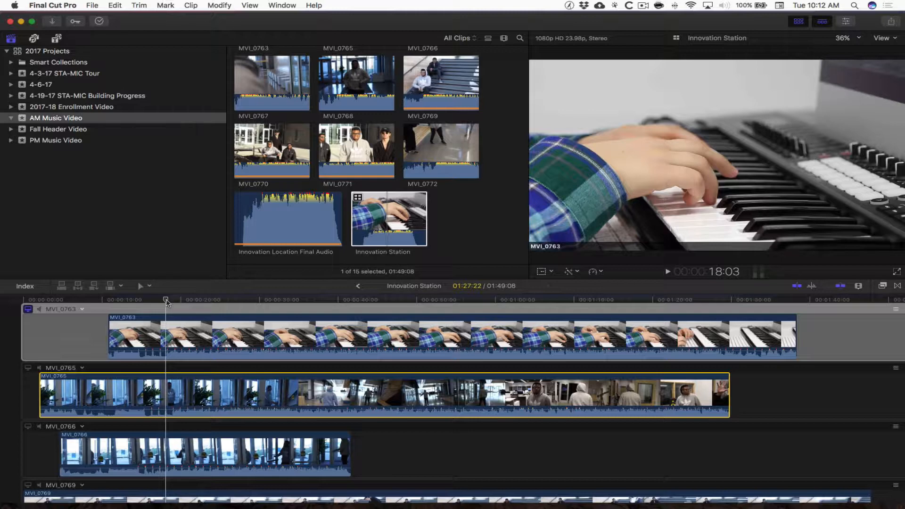
Step: Shift MVI_0765 about 18 frames earlier in its angle to line its music waveform up with MVI_0763
key(super+equal)
key(super+equal)
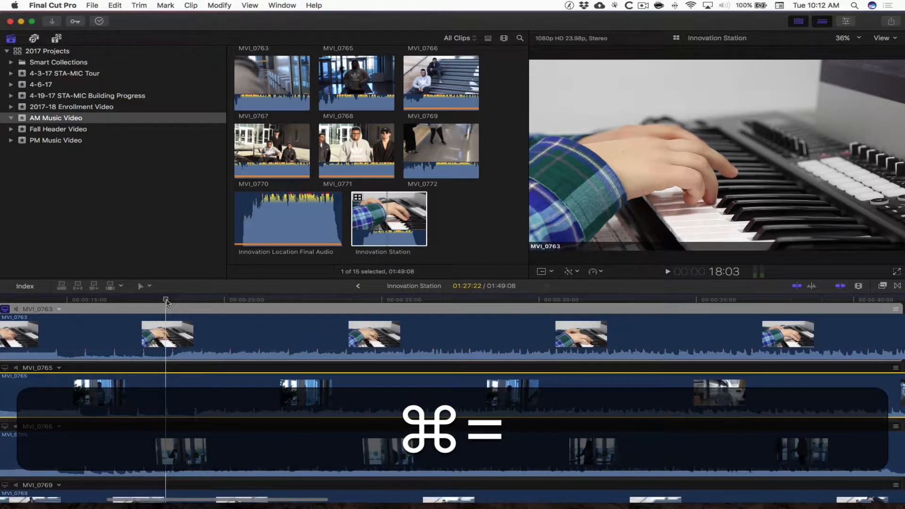
key(super+equal)
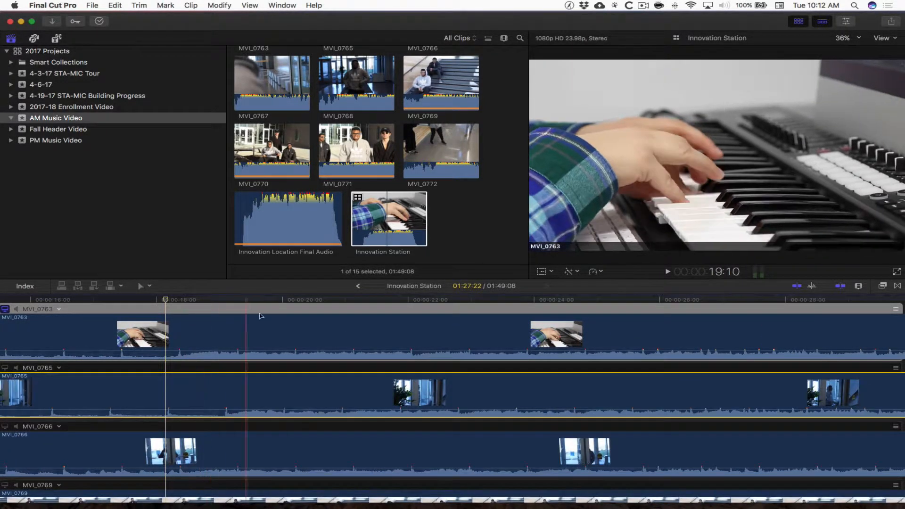
drag(337, 380, 298, 376)
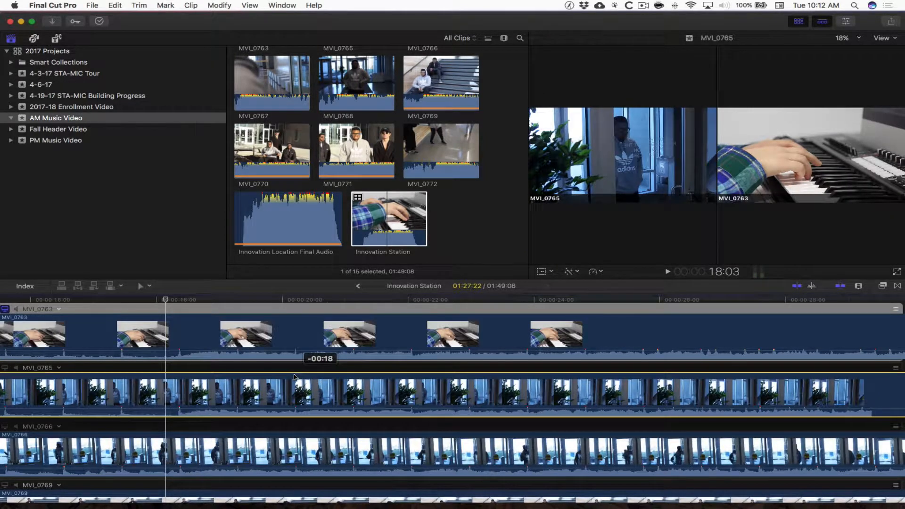
scroll(169, 386, down, 2)
scroll(168, 385, down, 1)
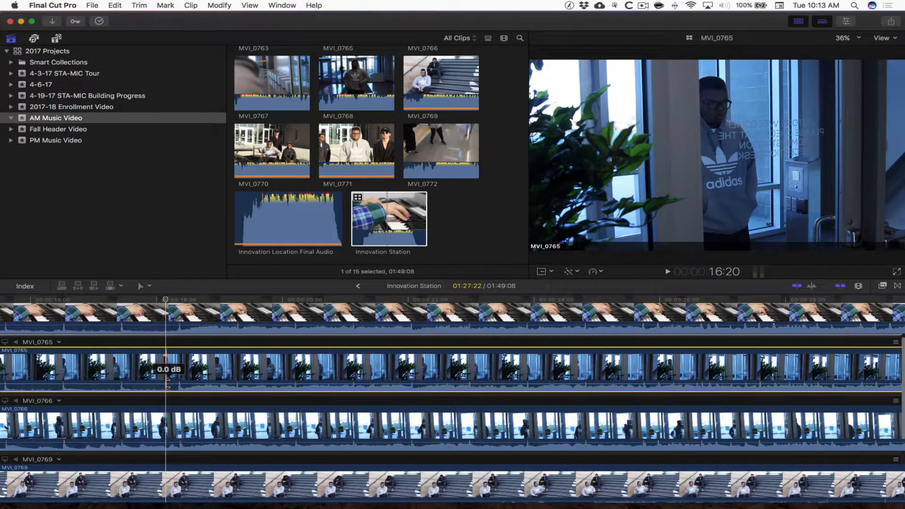
Step: Trim the opening off MVI_0769 up to about 22 seconds and move the shortened clip to begin at about 7 seconds
key(shift+z)
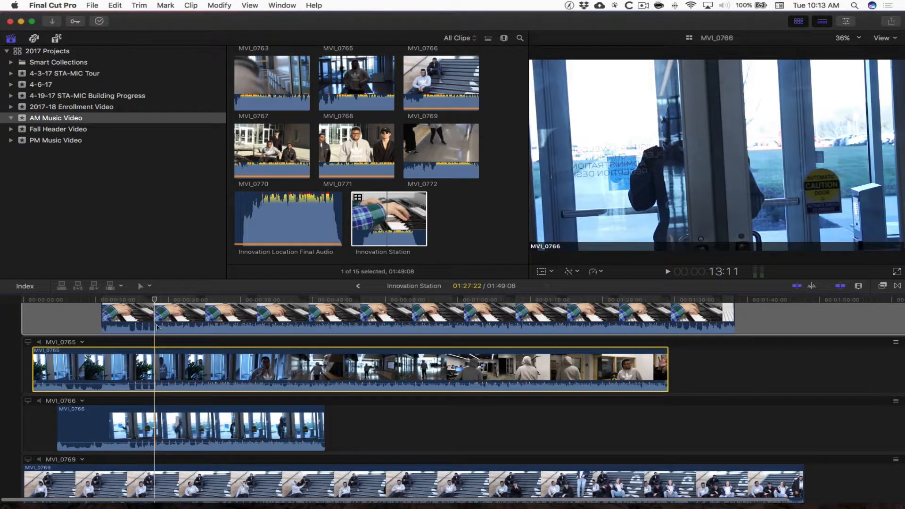
drag(154, 300, 131, 307)
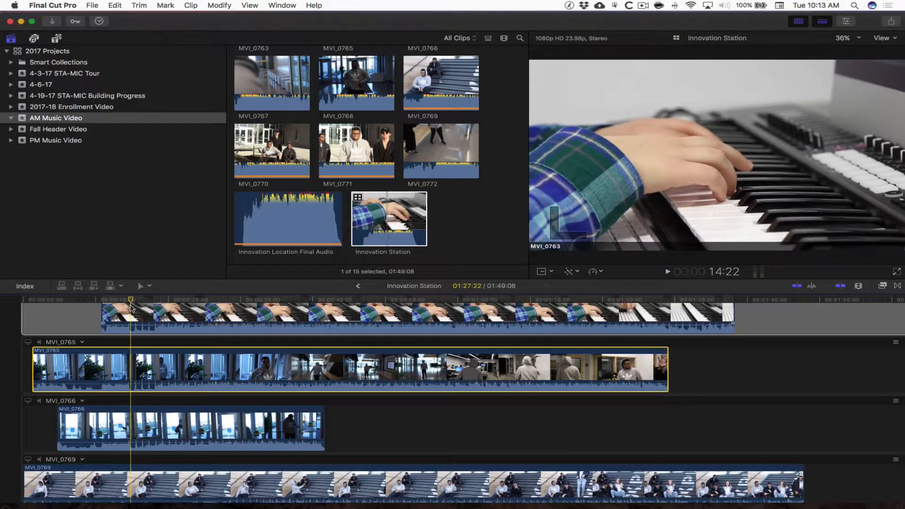
scroll(133, 307, down, 3)
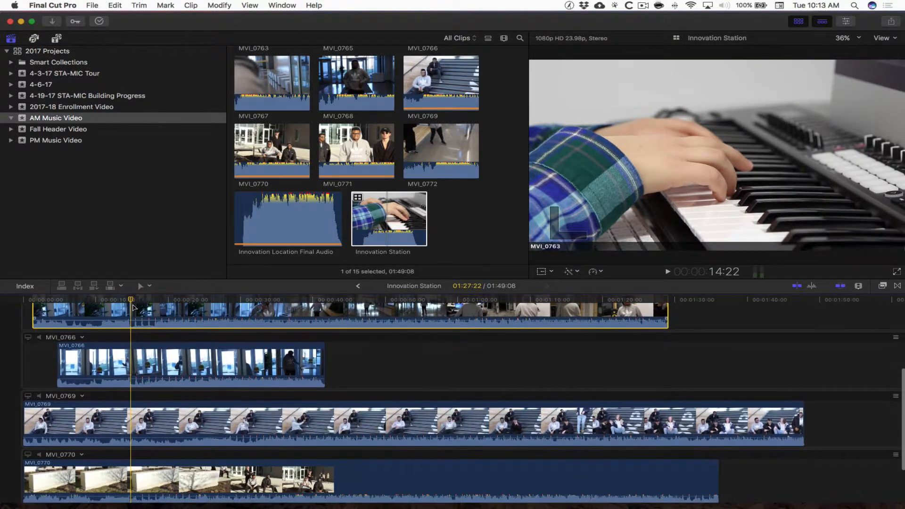
drag(141, 303, 227, 307)
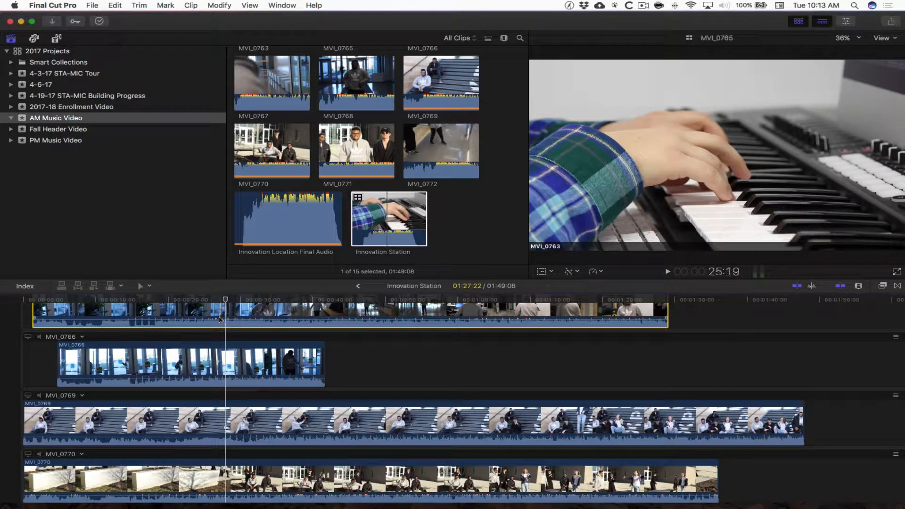
drag(24, 424, 186, 423)
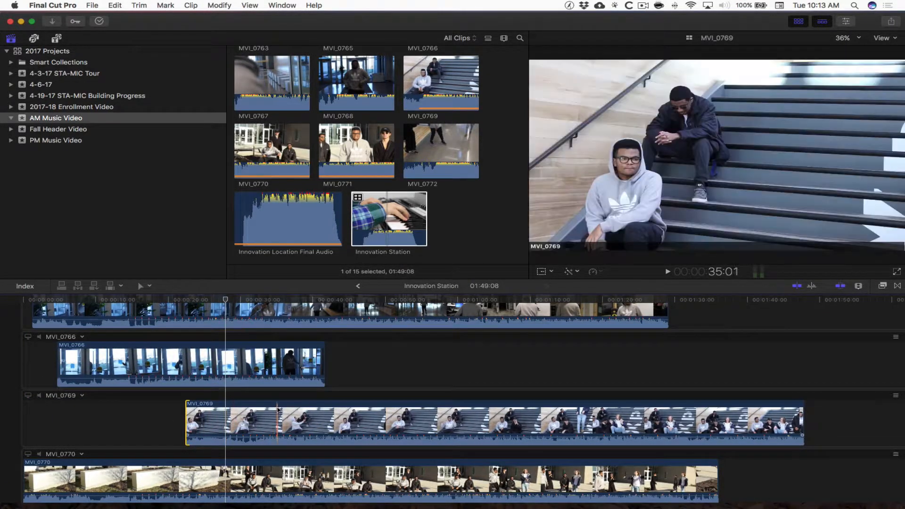
drag(279, 404, 170, 403)
Step: Fine-align MVI_0769 by shifting it slightly later to match the waveforms of the other angles around 13:20
click(123, 300)
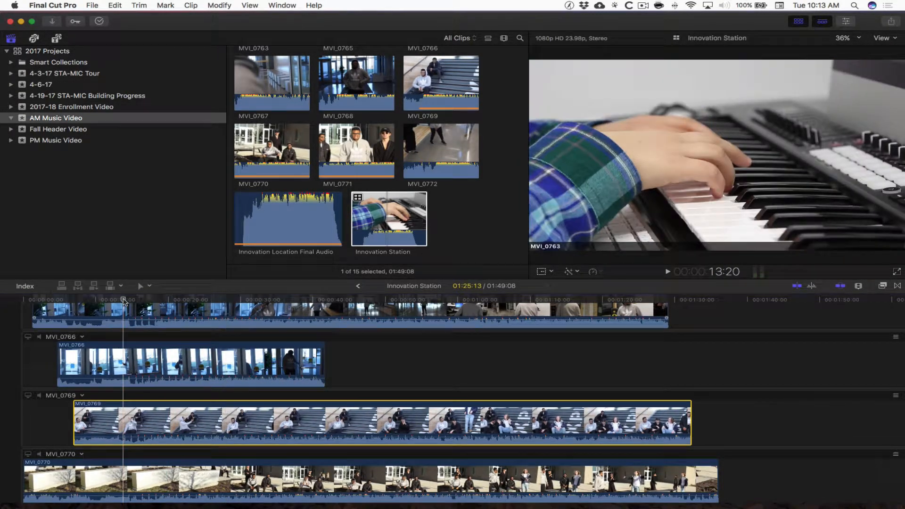
key(super+equal)
key(super+equal)
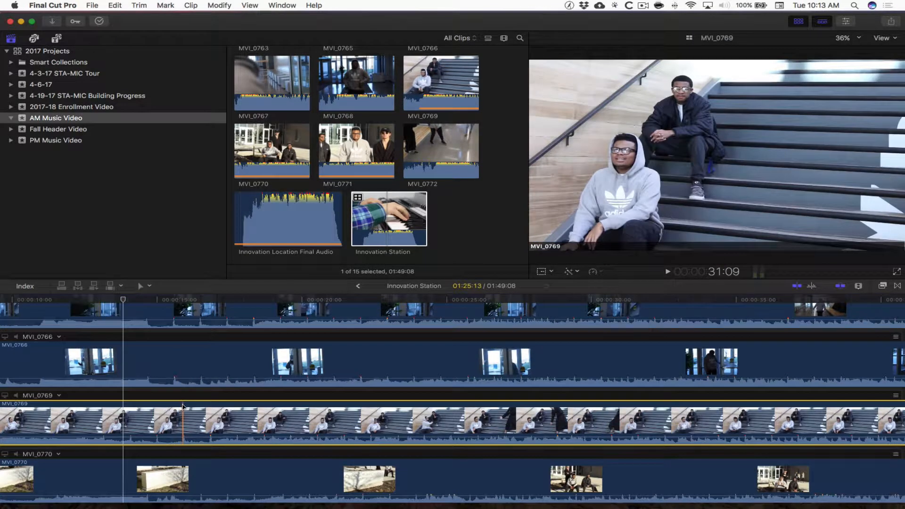
drag(183, 405, 211, 405)
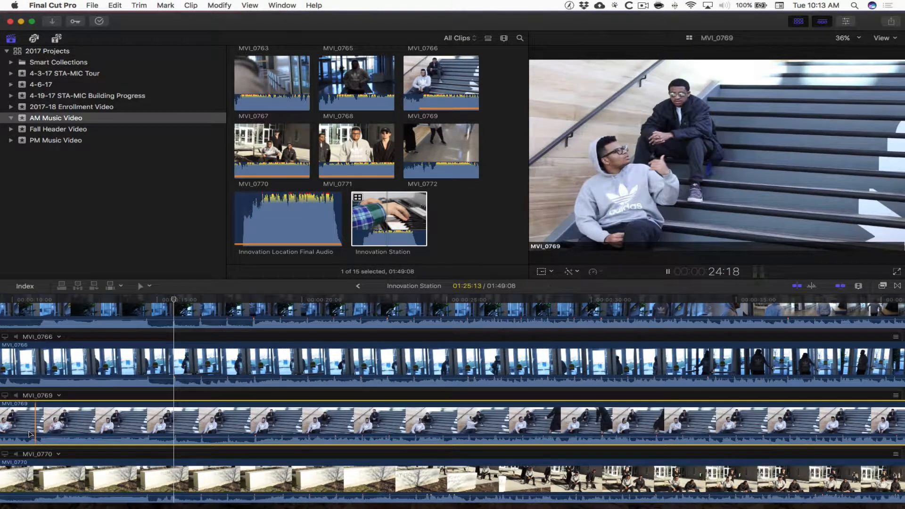
key(space)
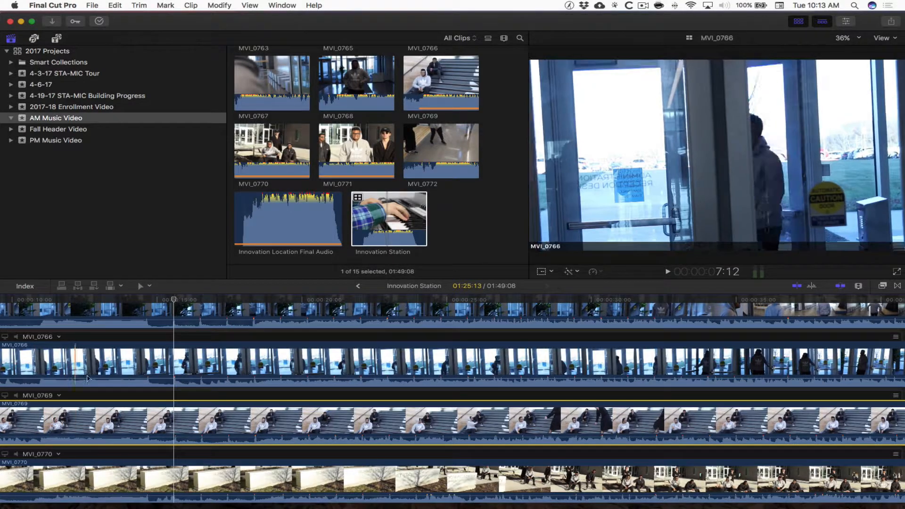
Step: Play through MVI_0771 to find where the music starts and add a marker about 13:02 into the clip
scroll(234, 422, down, 3)
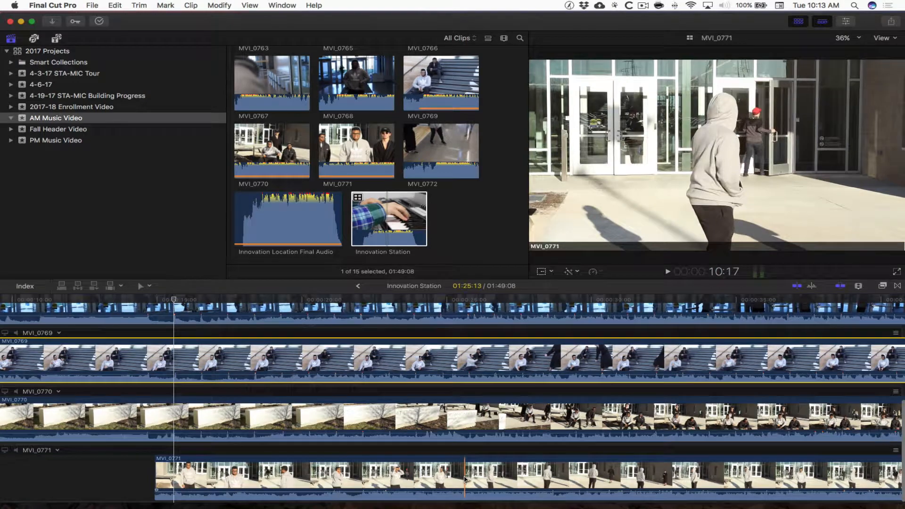
key(shift+z)
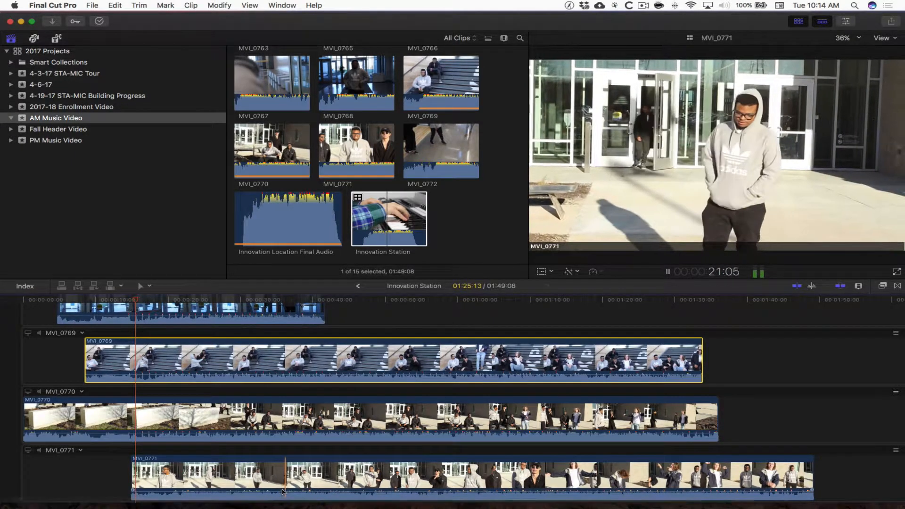
key(space)
key(space)
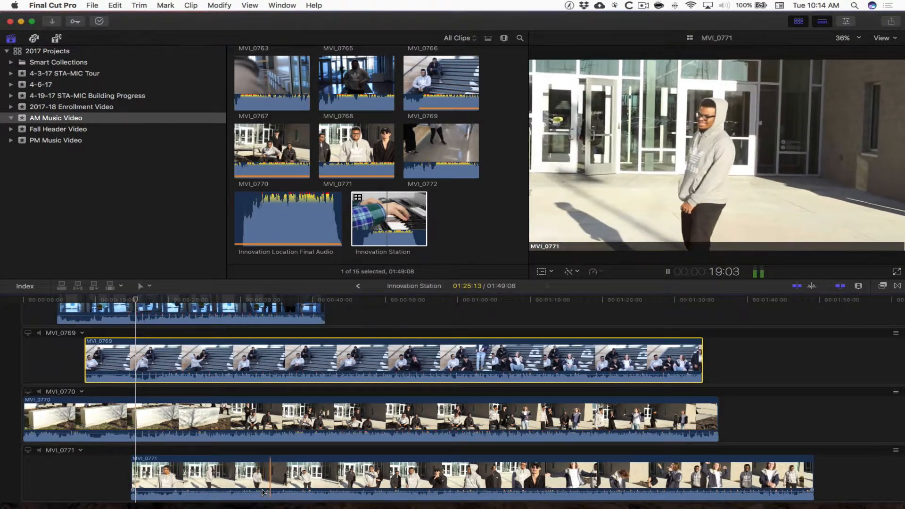
click(225, 490)
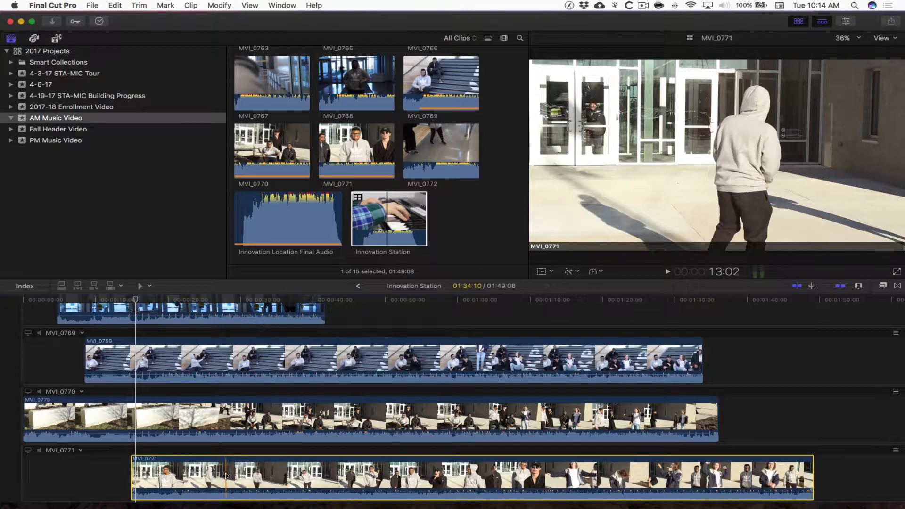
click(227, 474)
key(m)
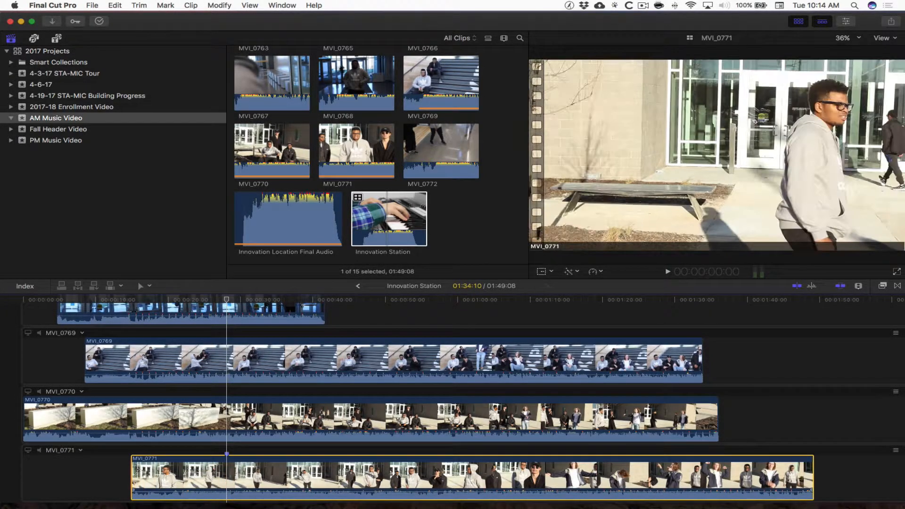
Step: Trim the opening of MVI_0771 to just before its marker, move the clip earlier, and place the playhead on the marker at about 14:07
drag(143, 471, 205, 469)
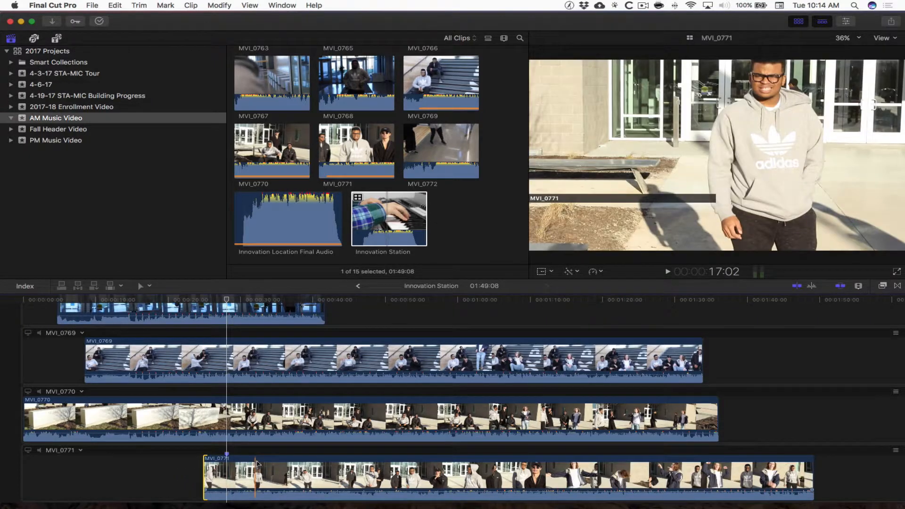
drag(263, 462, 166, 461)
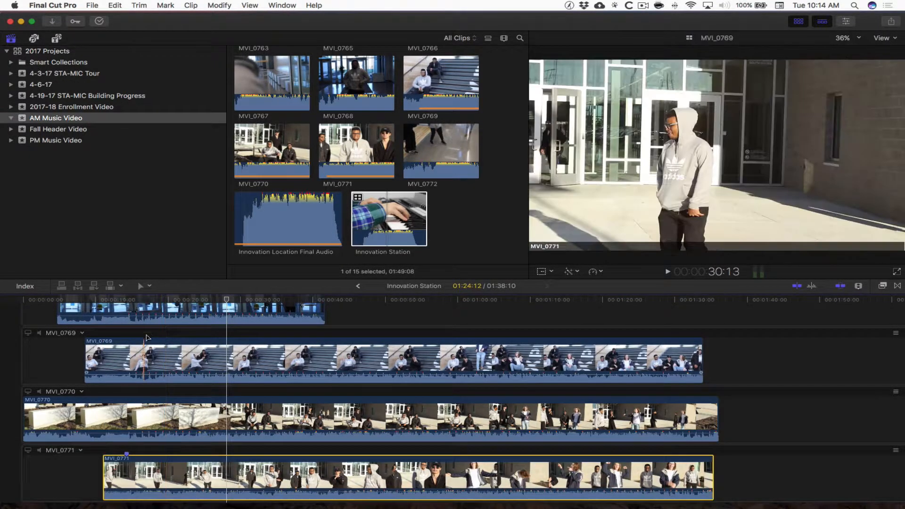
drag(141, 301, 131, 301)
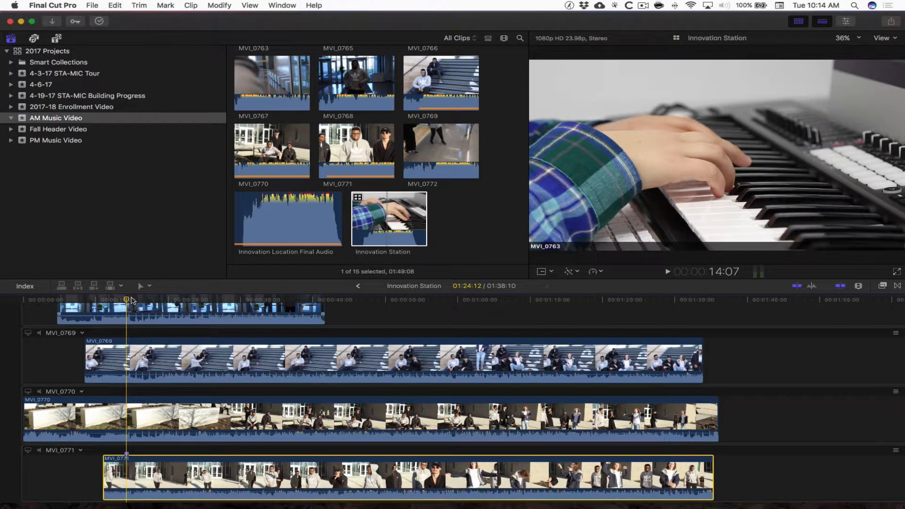
Step: Nudge MVI_0771 earlier frame by frame to match the other angles' waveforms, using the playhead at 14:16 as reference
key(super+equal)
key(super+equal)
key(super+equal)
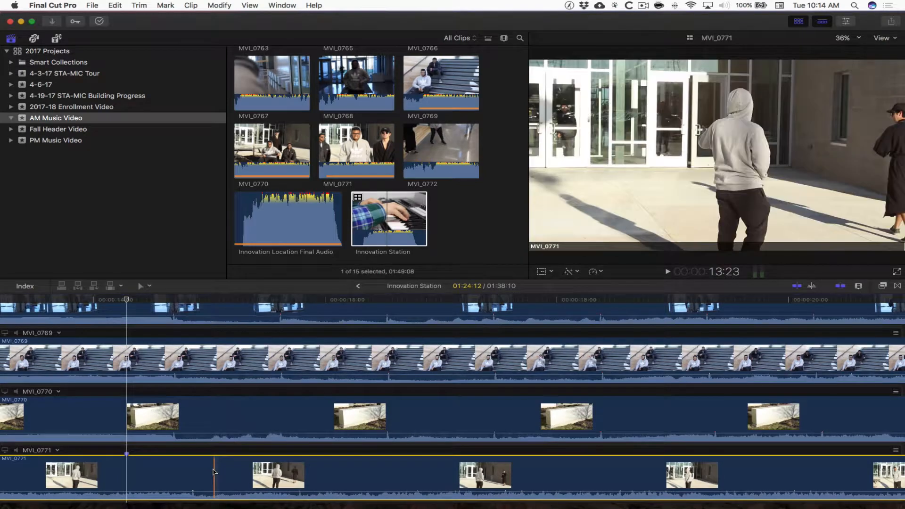
key(comma)
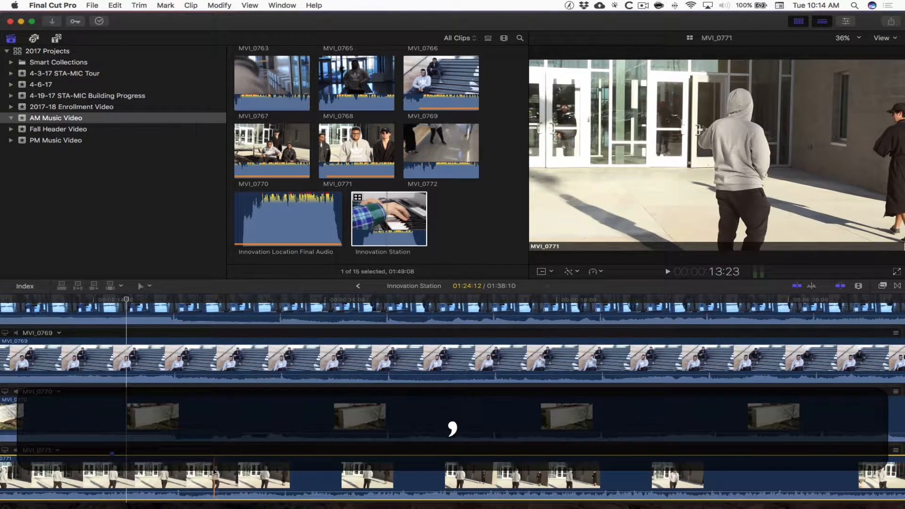
click(175, 301)
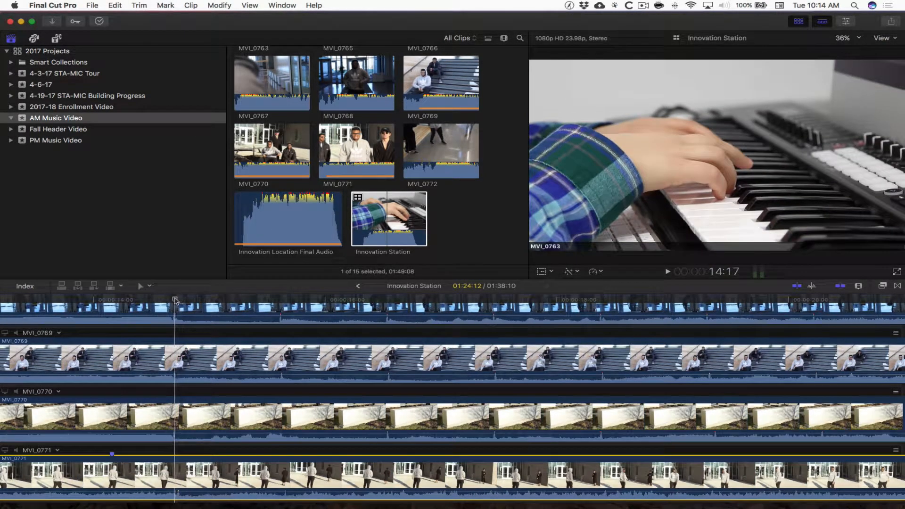
drag(175, 300, 173, 300)
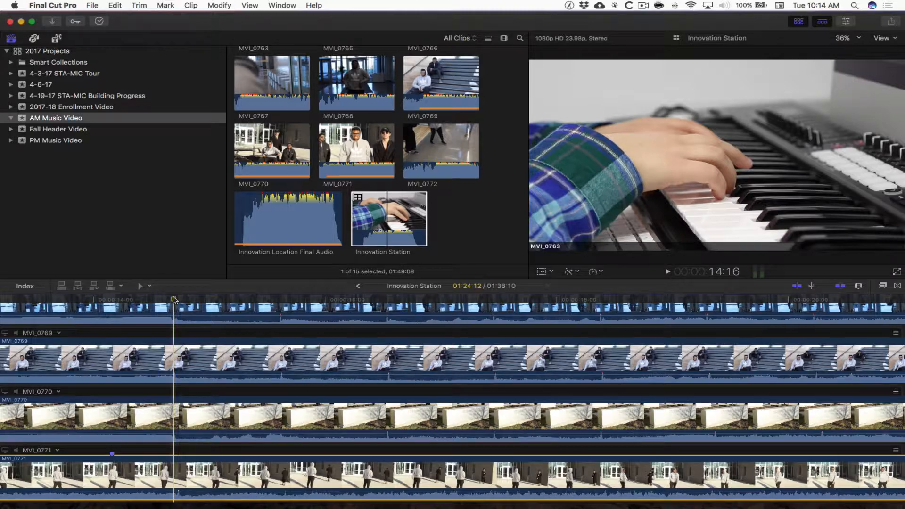
key(comma)
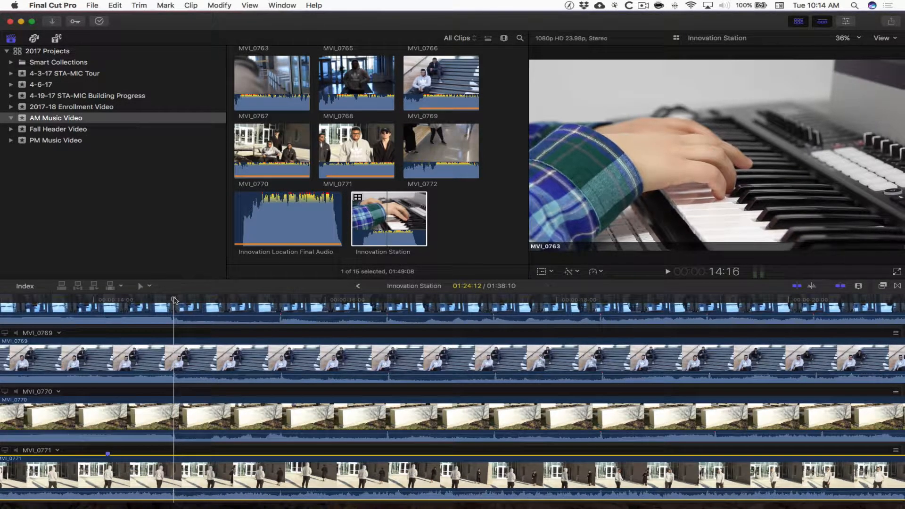
Step: Fit the whole multicam in the timeline and reduce the clip height to show more of the angles
key(shift+z)
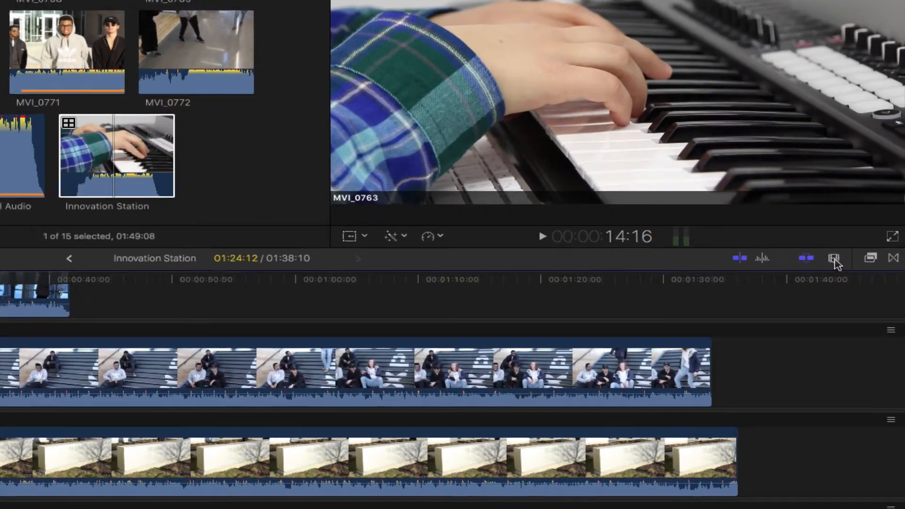
click(857, 286)
drag(825, 330, 809, 330)
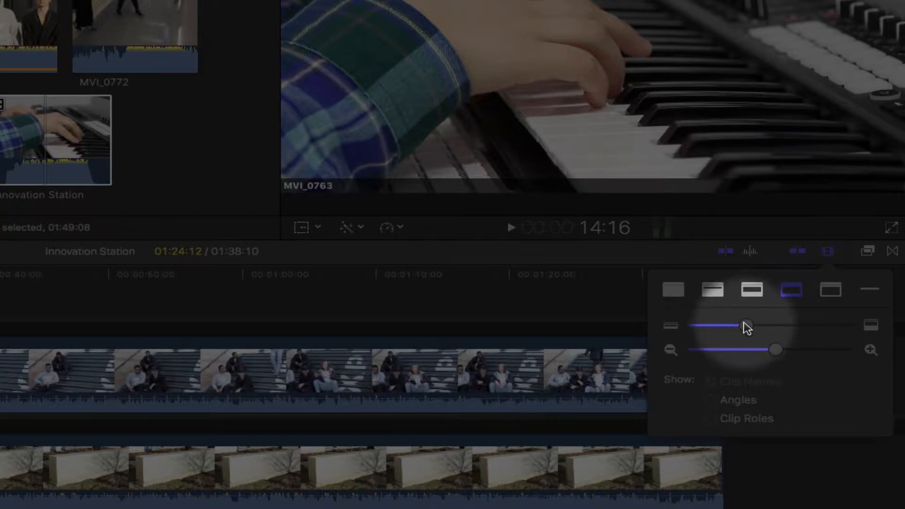
drag(747, 328, 711, 329)
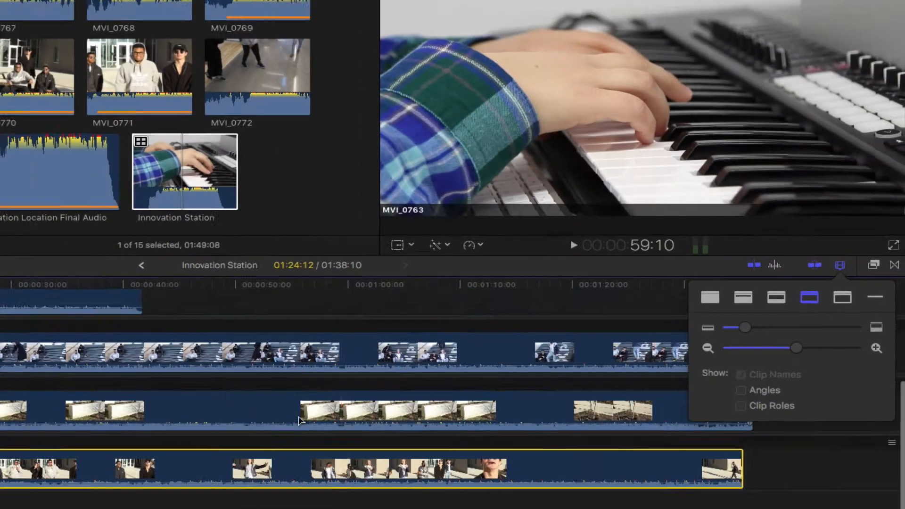
scroll(144, 403, up, 6)
scroll(144, 403, down, 2)
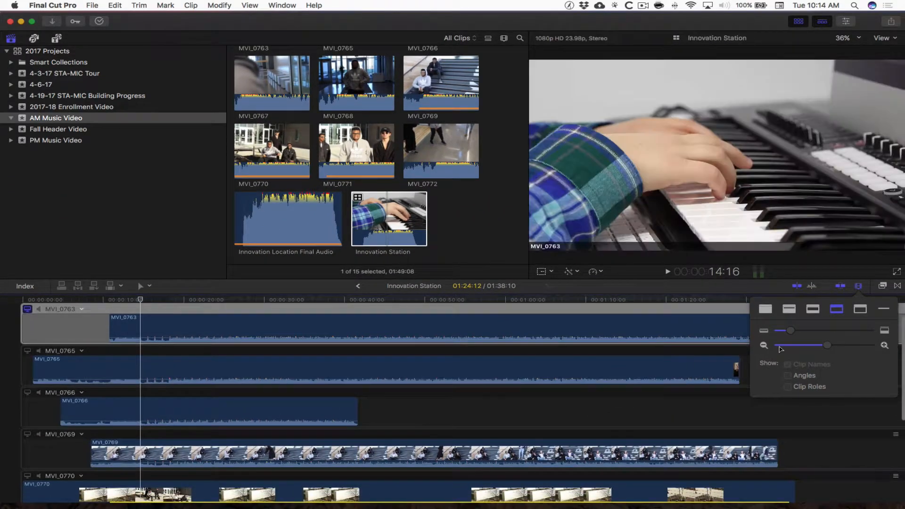
drag(791, 333, 788, 331)
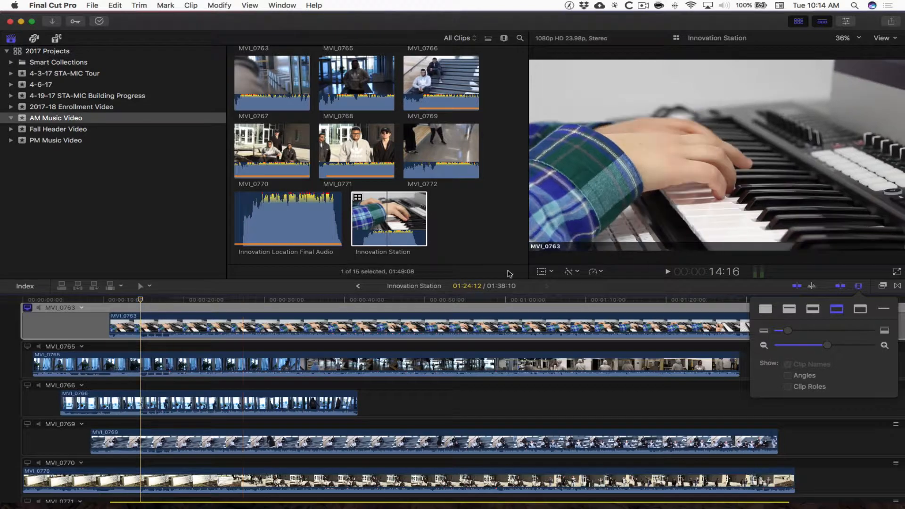
click(859, 289)
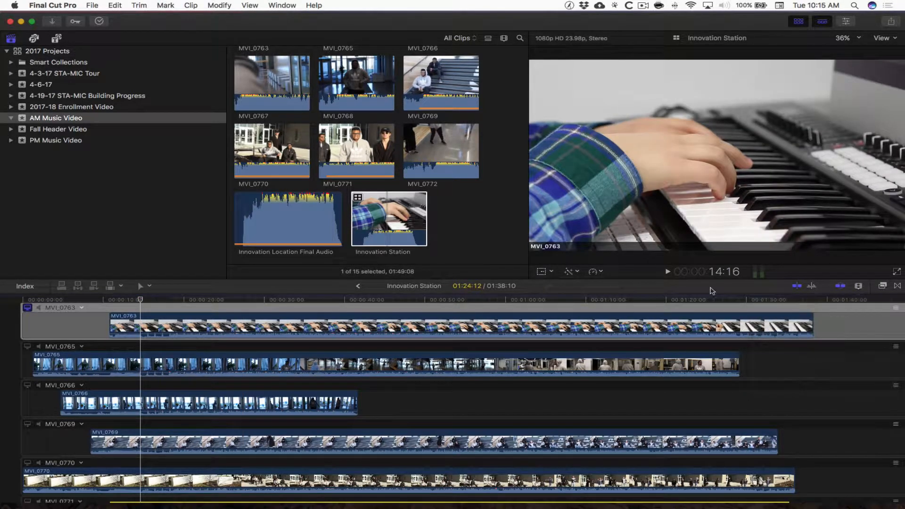
Step: Leave the angle editor for the empty Innovation Station project timeline and select that project in the browser
click(358, 286)
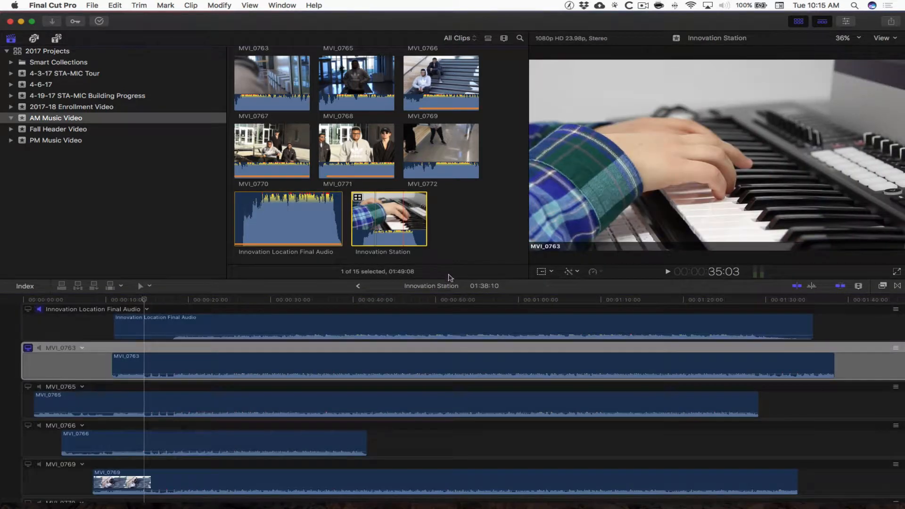
click(359, 286)
scroll(476, 220, up, 5)
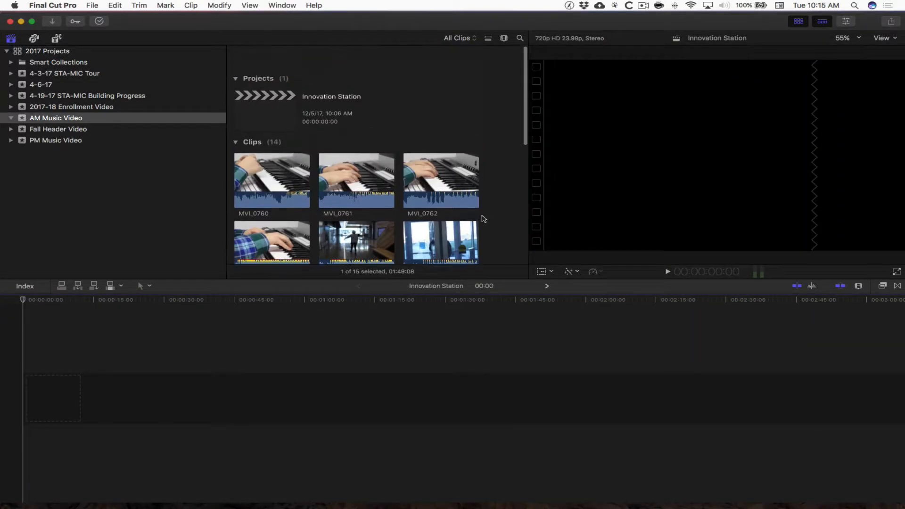
click(273, 90)
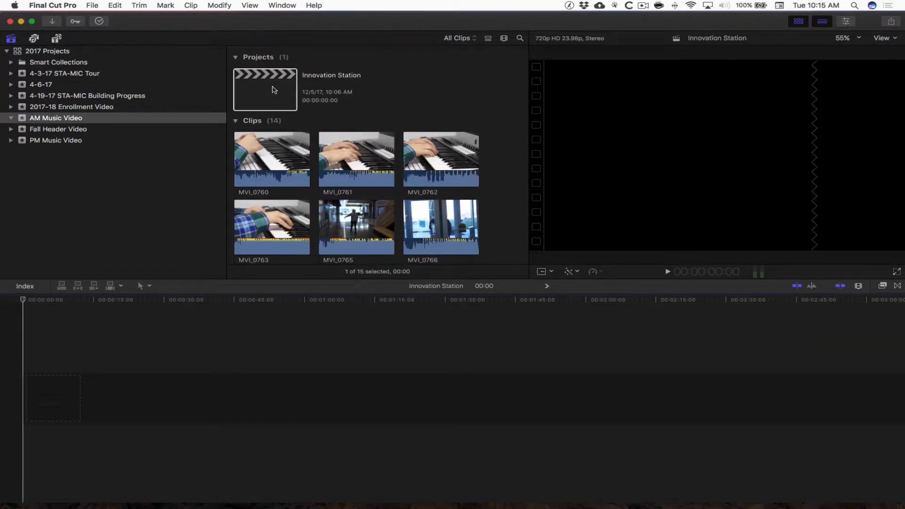
Step: Switch back and forth between the Innovation Station multicam's angle editor and the empty project timeline
click(547, 287)
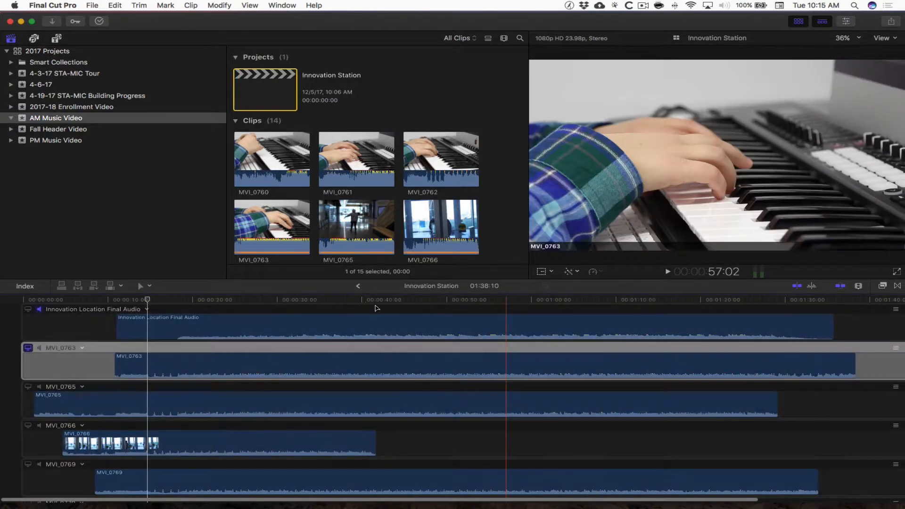
double_click(257, 92)
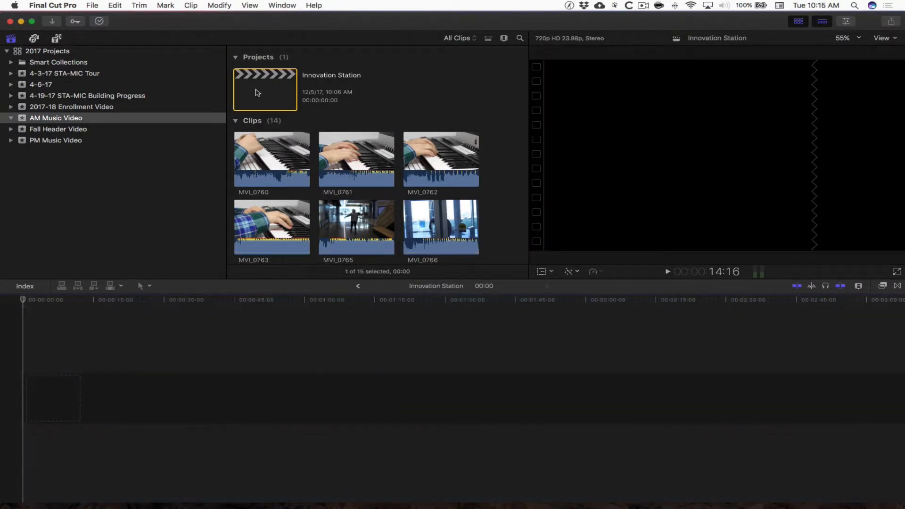
scroll(485, 244, down, 5)
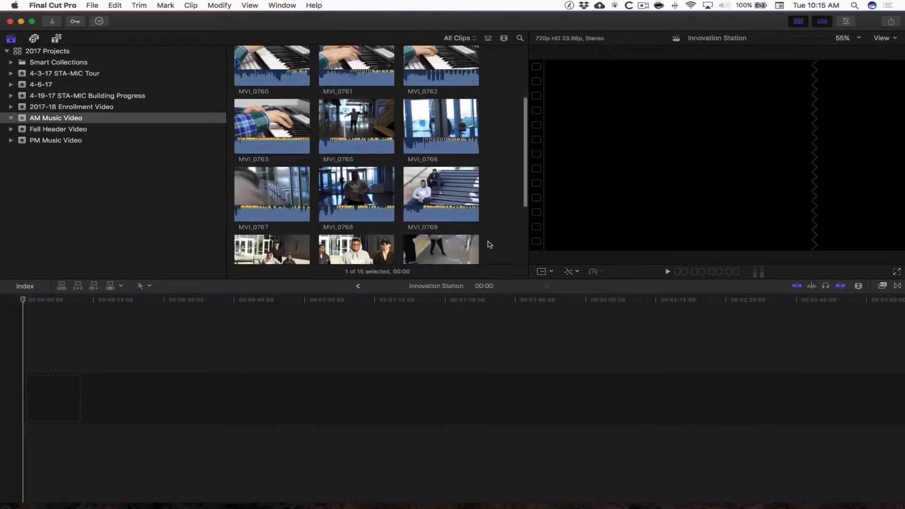
click(357, 286)
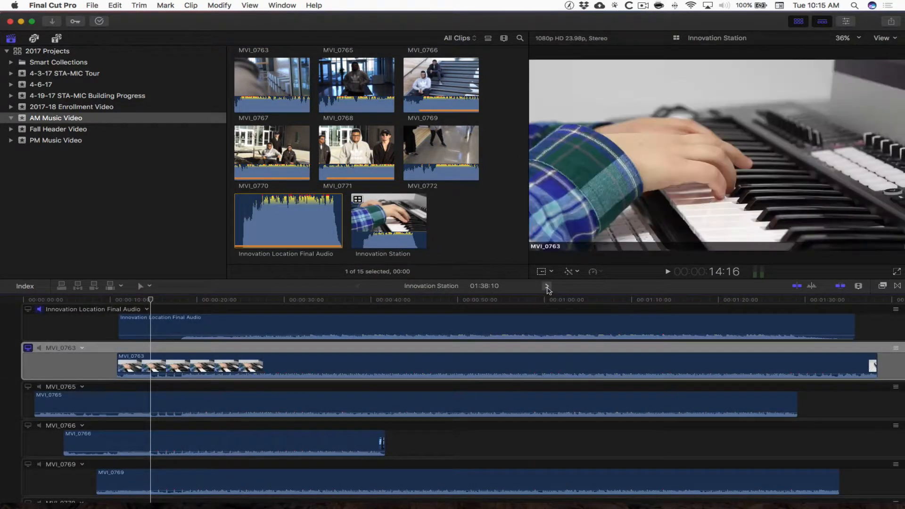
click(547, 287)
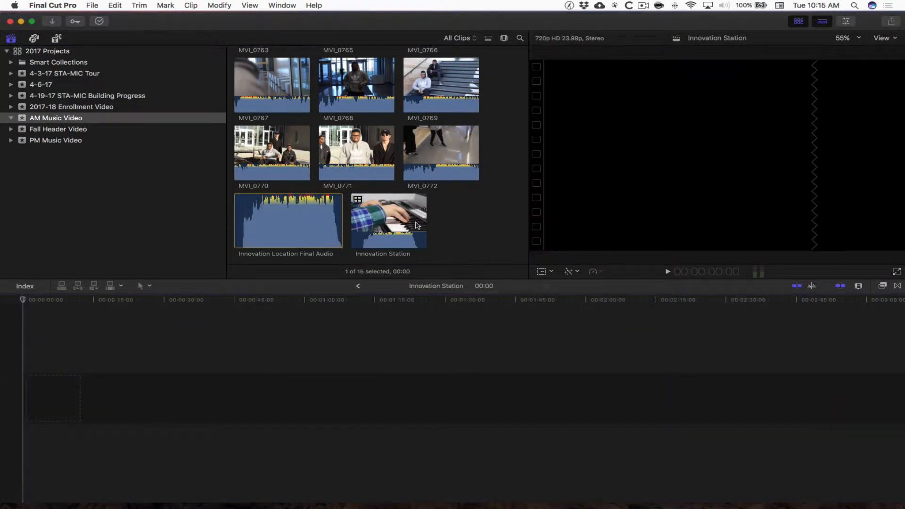
Step: Add the Innovation Station multicam clip to the start of the project timeline and trim about 14 seconds off its opening
scroll(439, 227, down, 1)
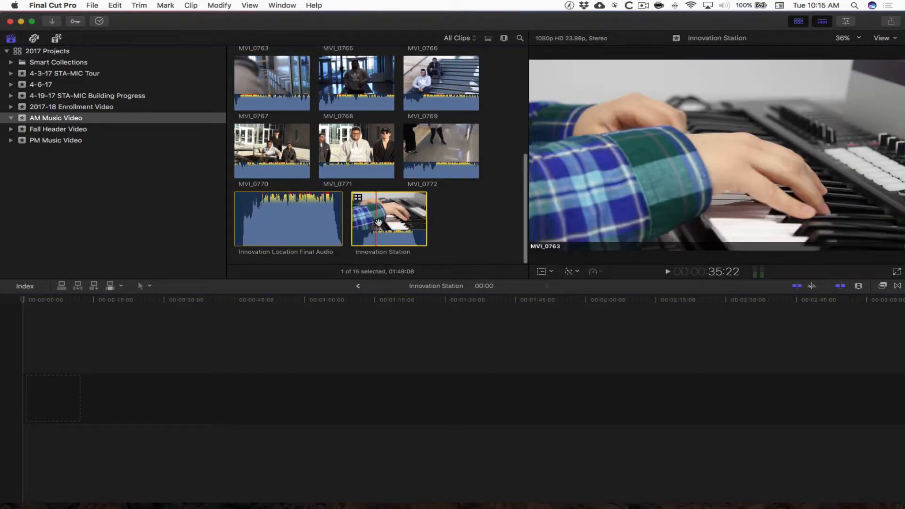
drag(379, 222, 28, 408)
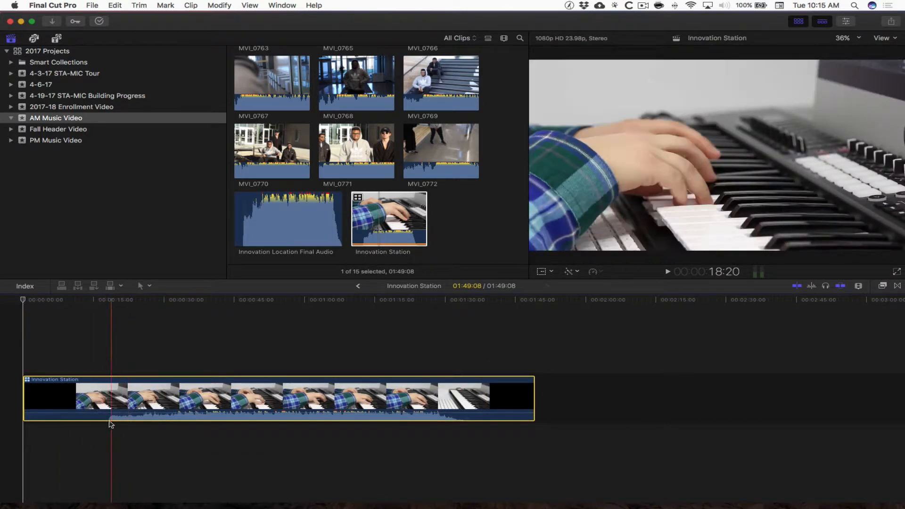
drag(25, 399, 93, 400)
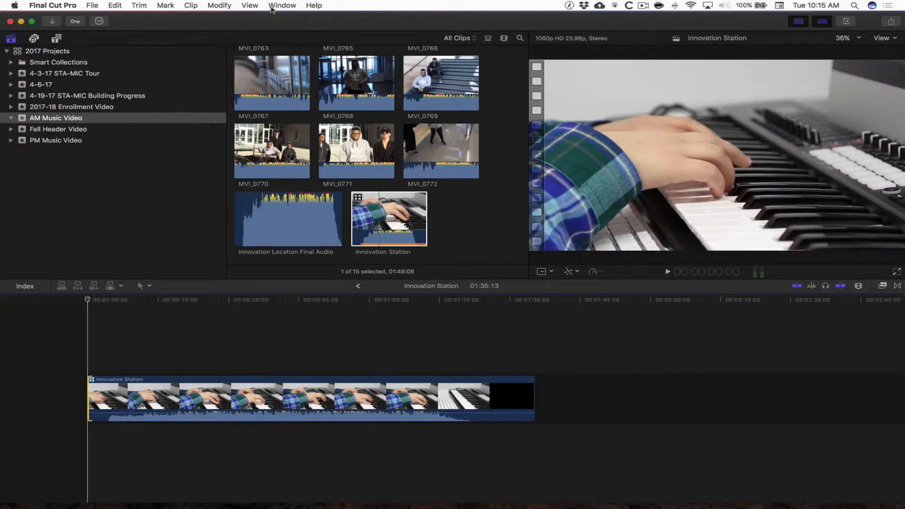
Step: Show the multicam angles in the viewer and hide the browser to give them more room
click(249, 6)
mouse_move(306, 63)
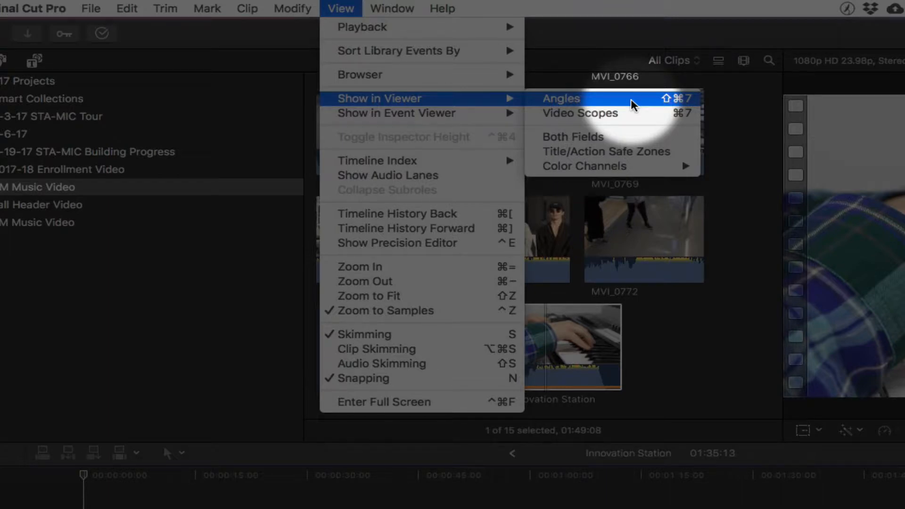
click(631, 102)
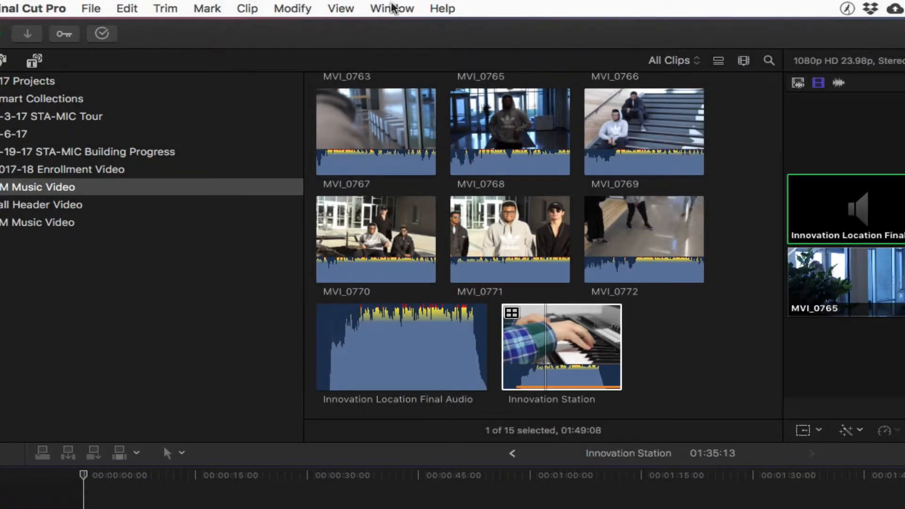
click(392, 8)
mouse_move(451, 89)
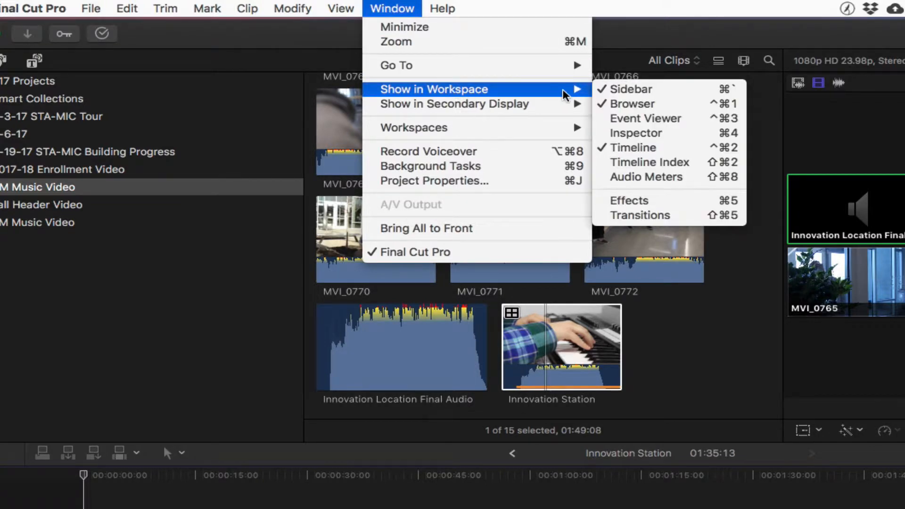
click(681, 107)
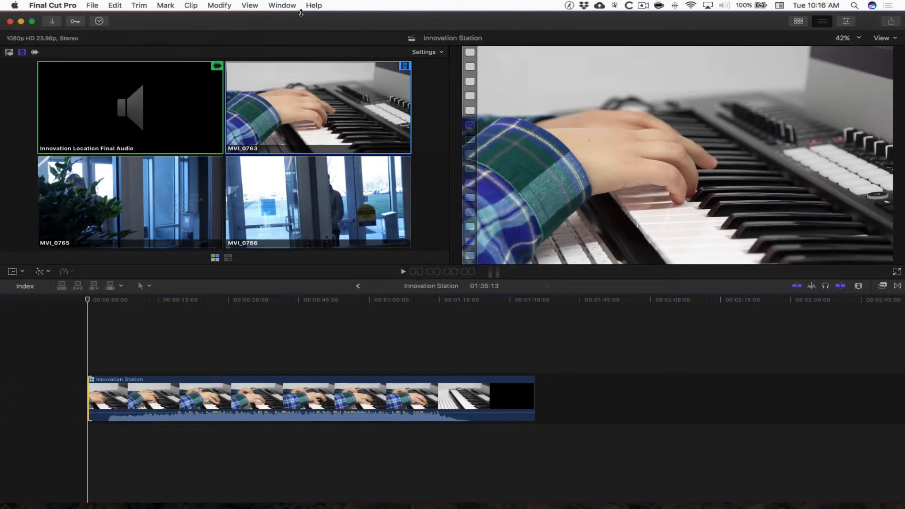
click(282, 5)
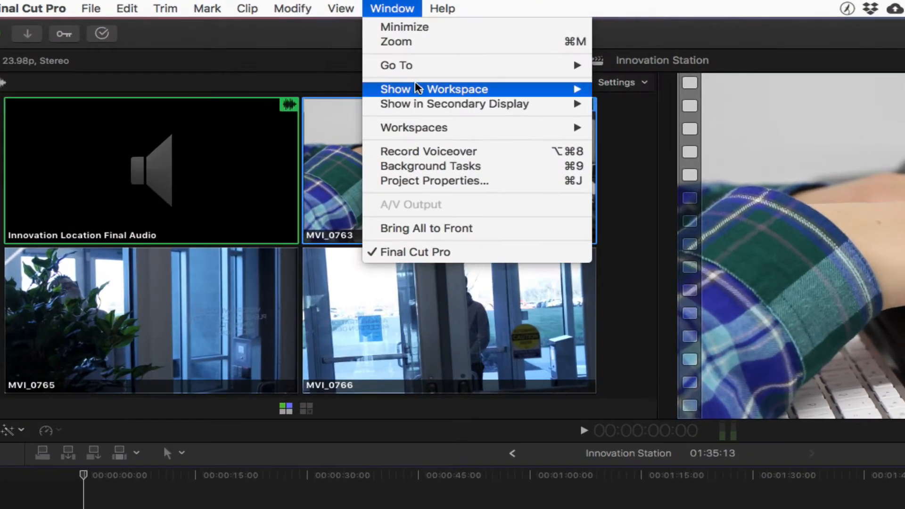
mouse_move(298, 56)
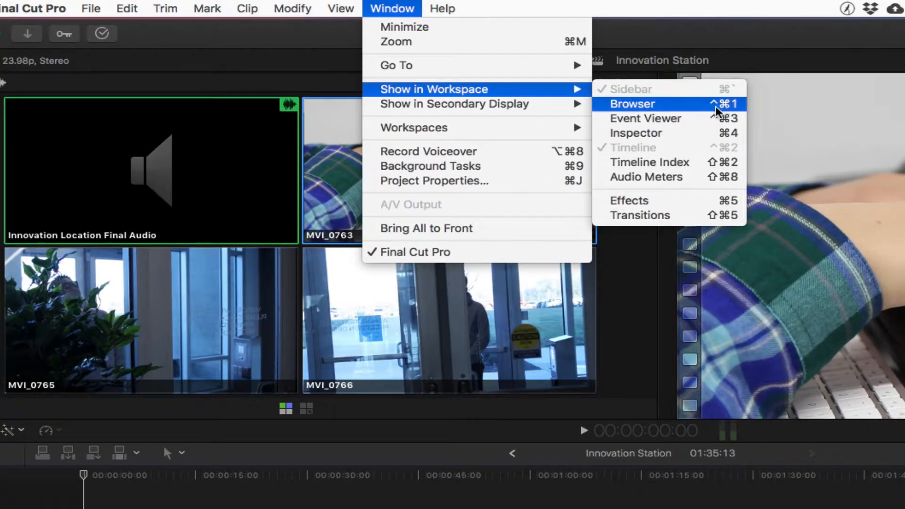
mouse_move(479, 97)
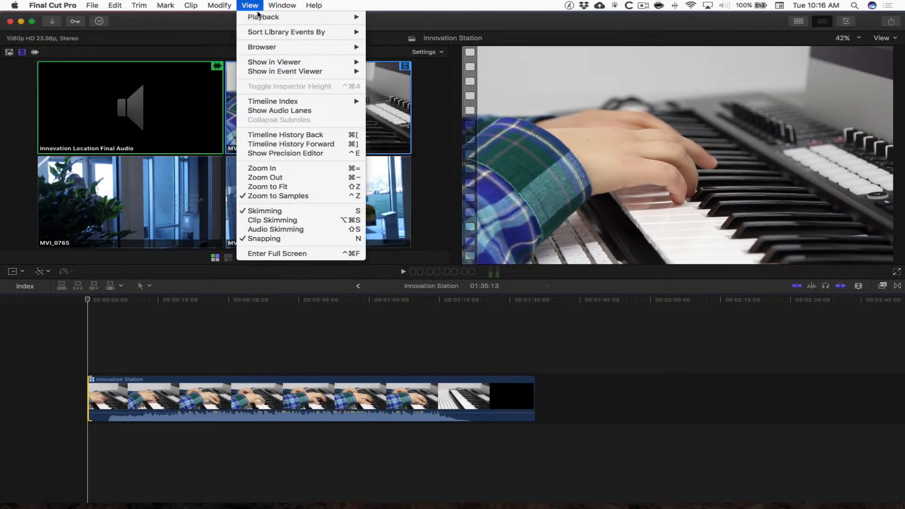
click(230, 23)
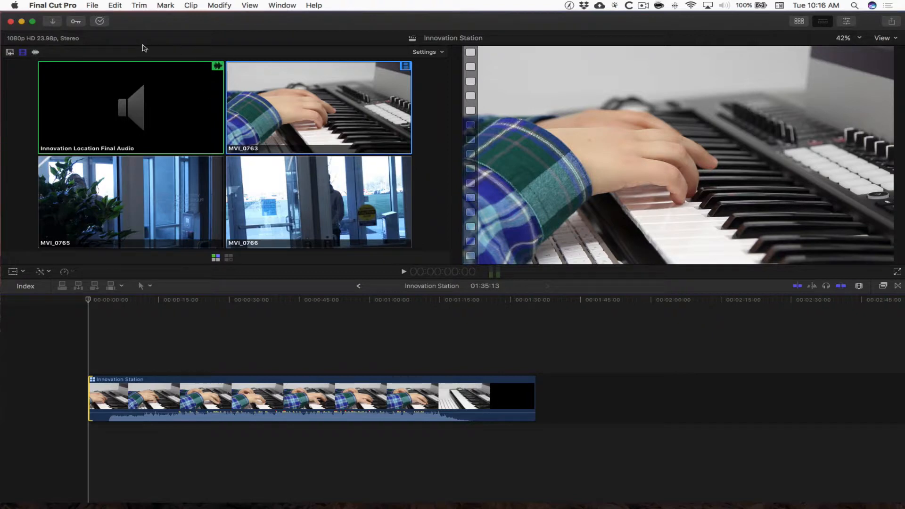
Step: Set the angle viewer to display 9 angles at once and check its display name overlay options
click(442, 53)
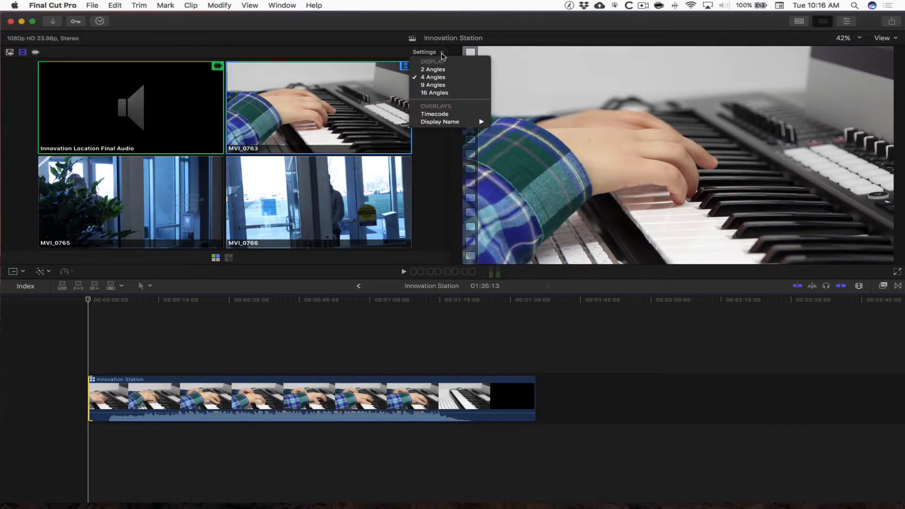
click(444, 87)
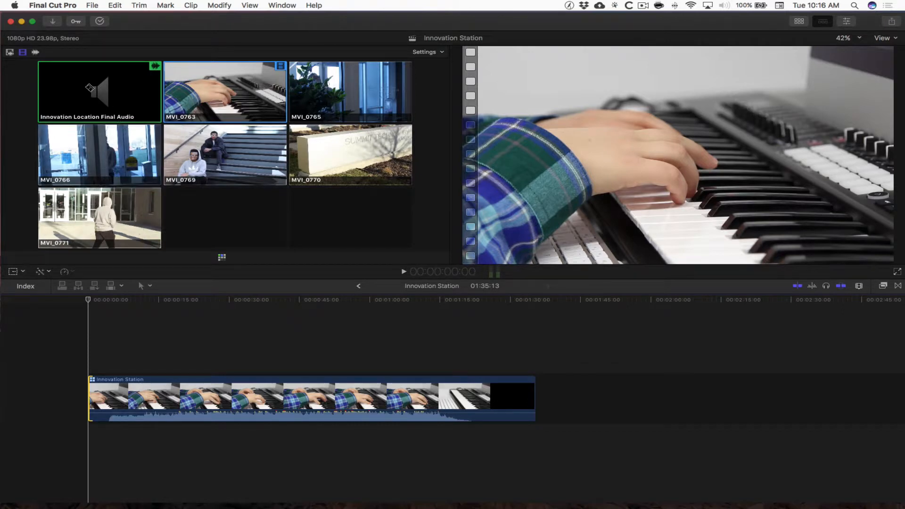
click(442, 52)
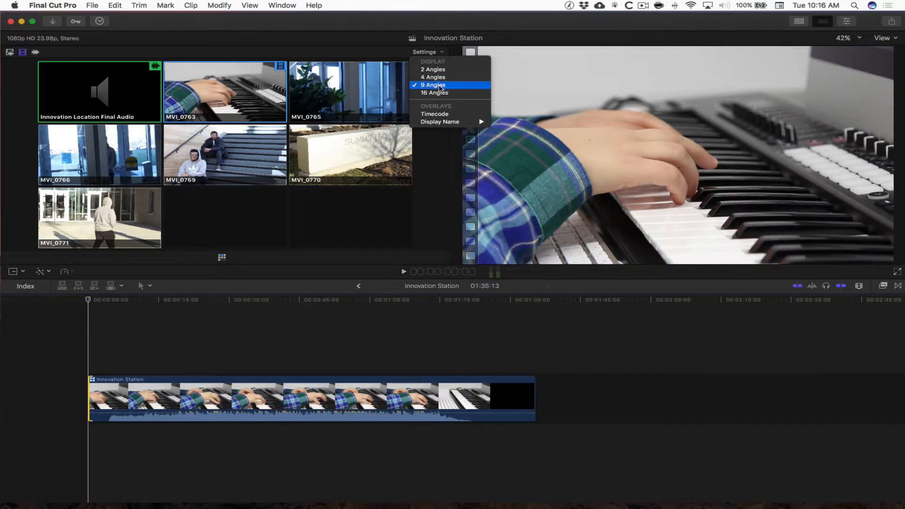
mouse_move(456, 125)
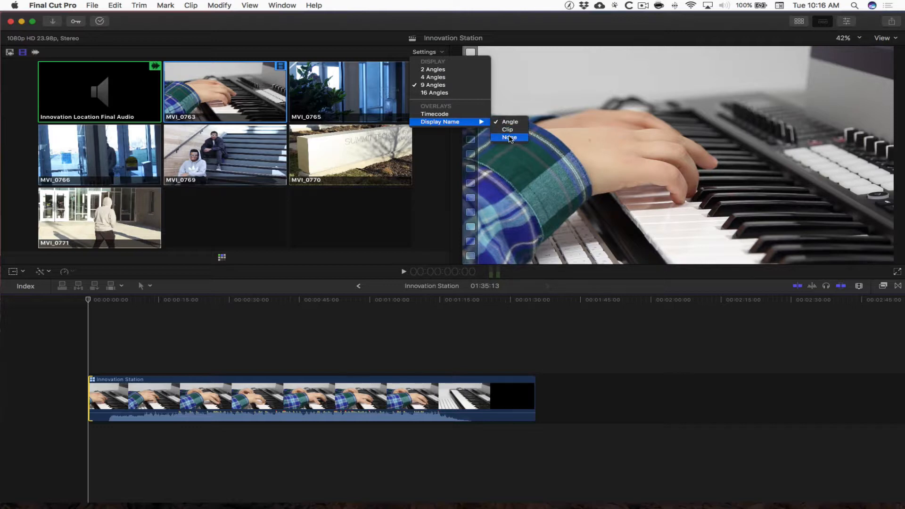
click(311, 42)
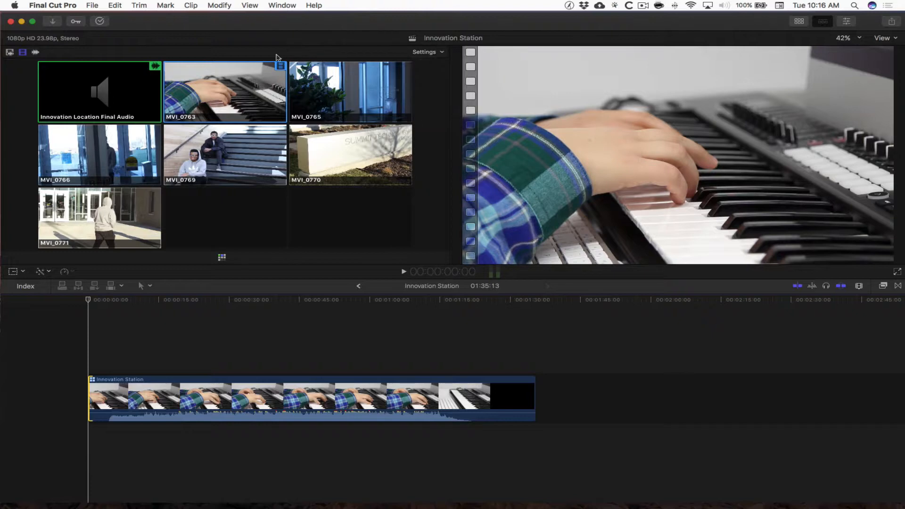
Step: Switch the multicam clip to angle MVI_0765 from its start, with audio switched separately to Innovation Location Final Audio
click(11, 53)
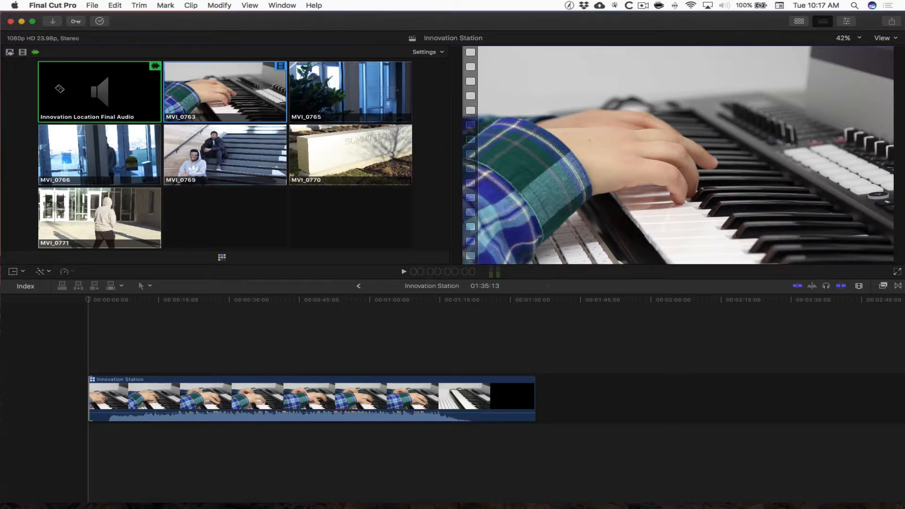
click(90, 300)
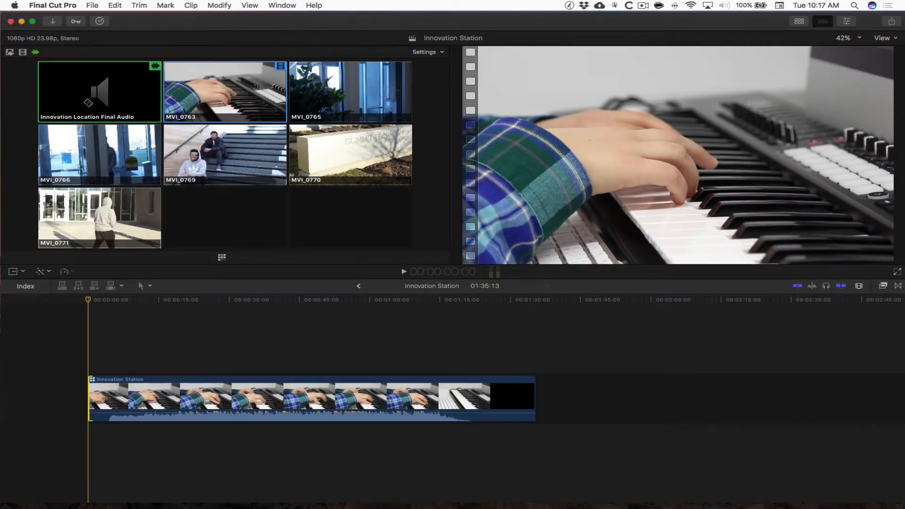
click(9, 53)
click(353, 93)
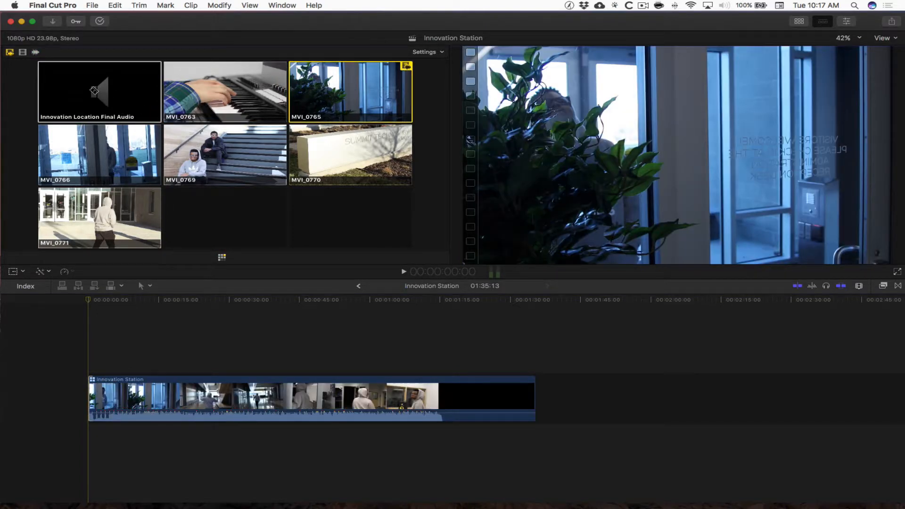
click(36, 53)
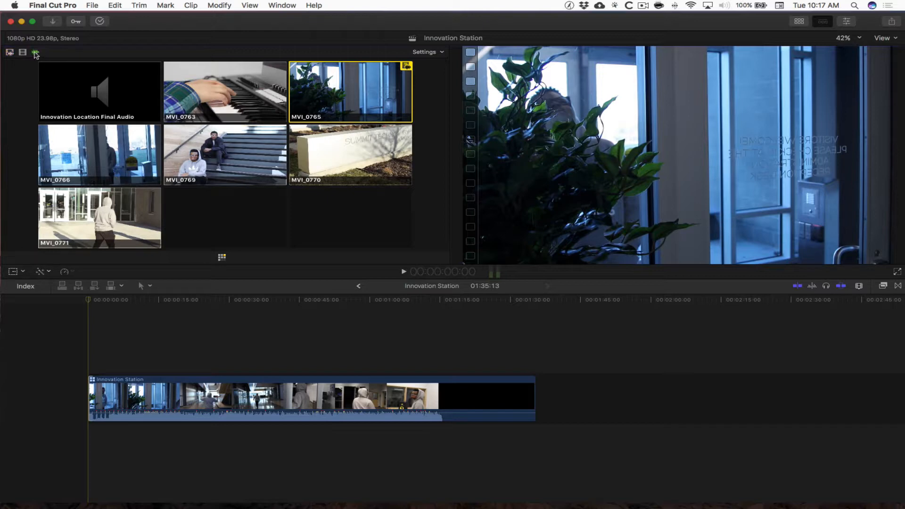
click(102, 98)
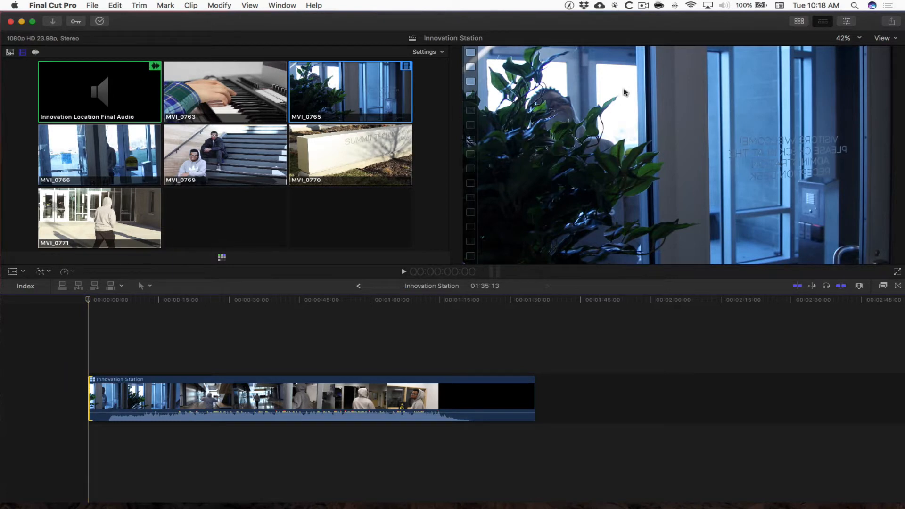
Step: Set the viewer's playback media to Proxy
click(894, 40)
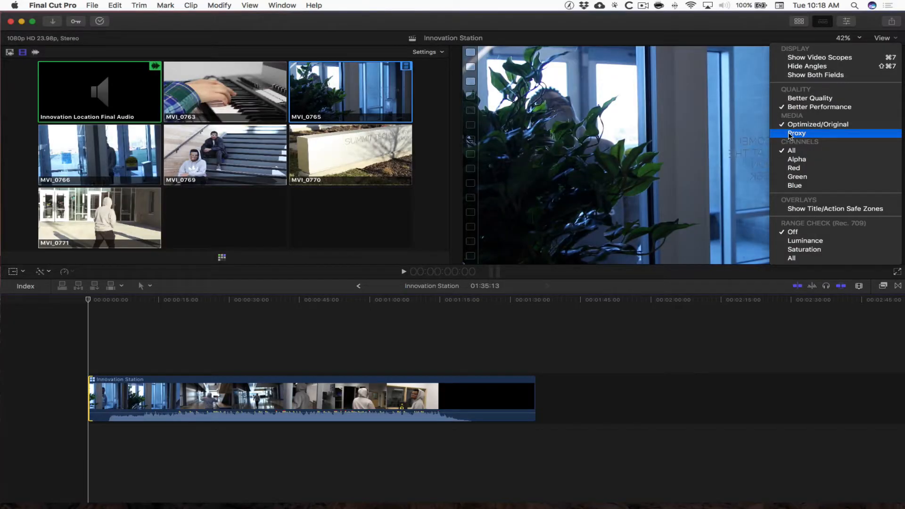
click(789, 135)
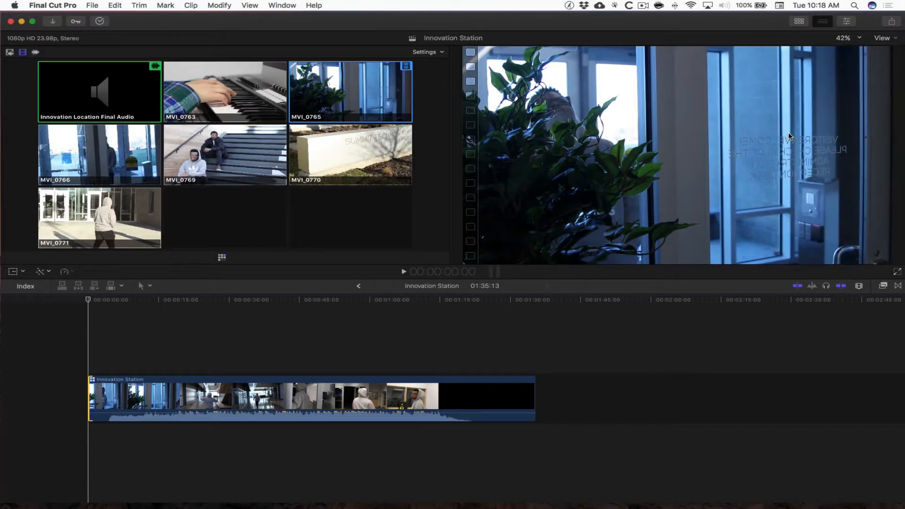
click(893, 40)
click(846, 133)
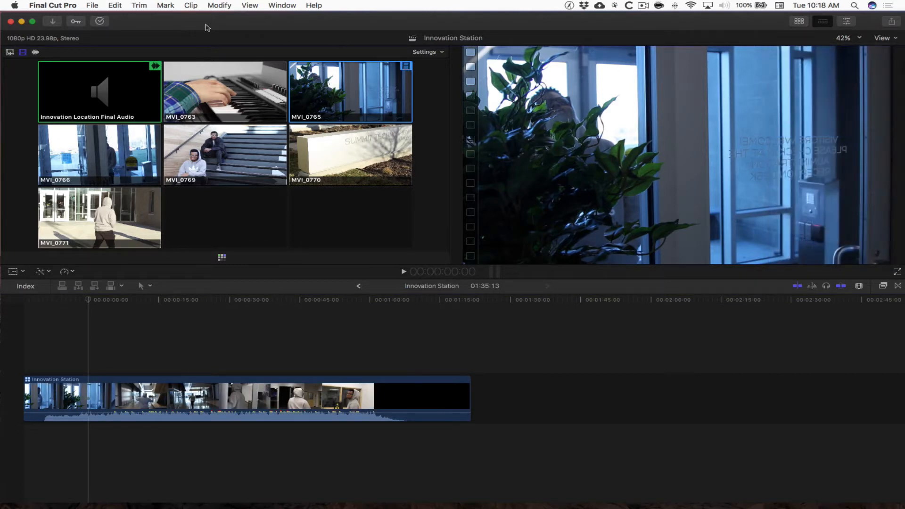
Step: Review the optimized and proxy media transcoding options in the import preferences and close the preferences
click(64, 5)
click(66, 31)
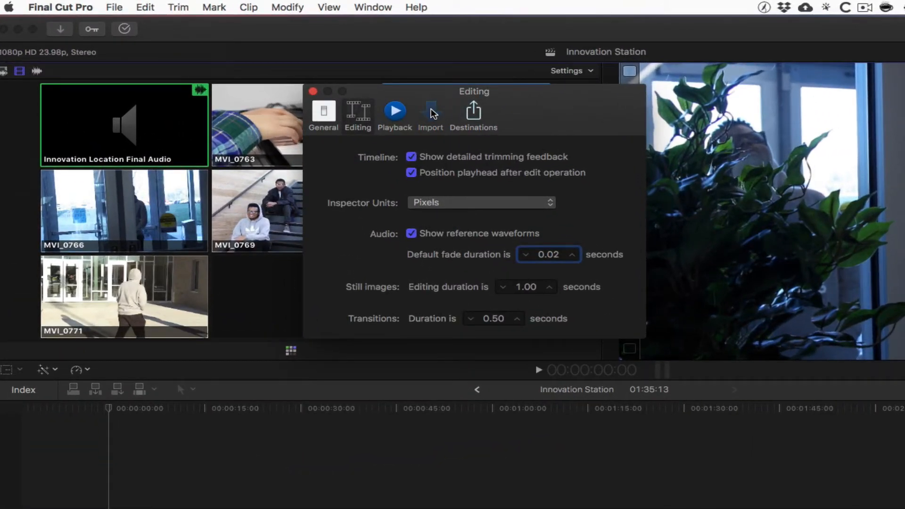
click(360, 94)
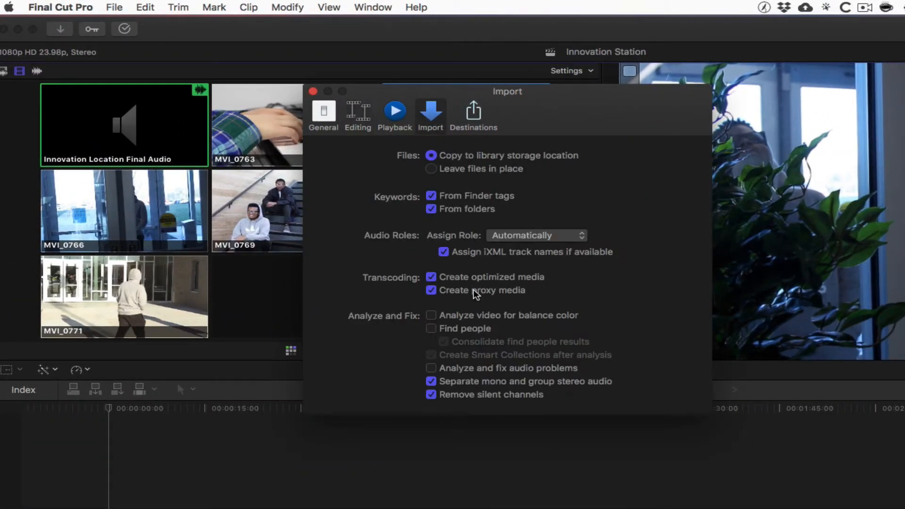
click(430, 291)
click(313, 92)
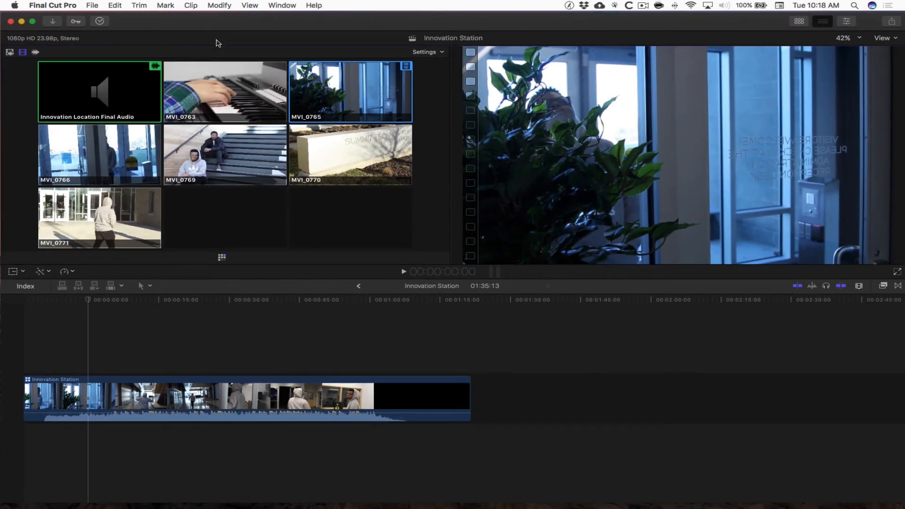
Step: Show the browser in the workspace again alongside the angle viewer
click(282, 7)
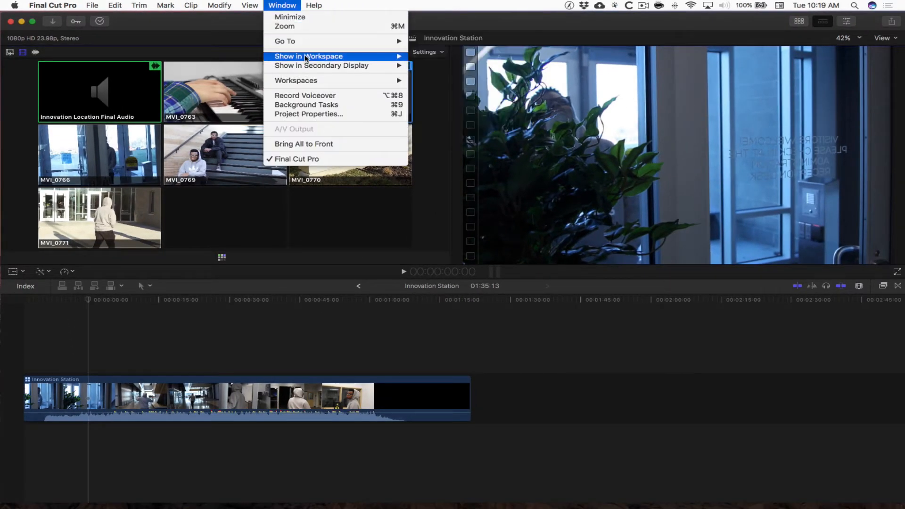
mouse_move(368, 56)
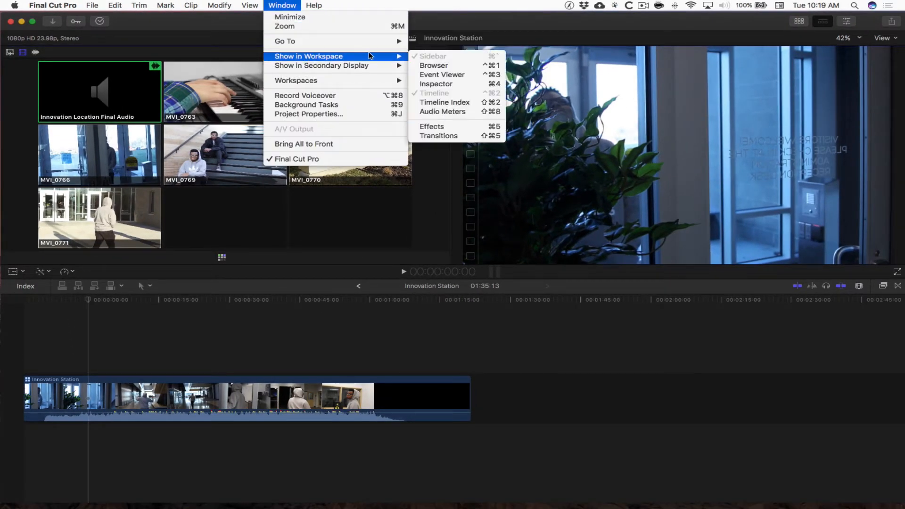
click(445, 66)
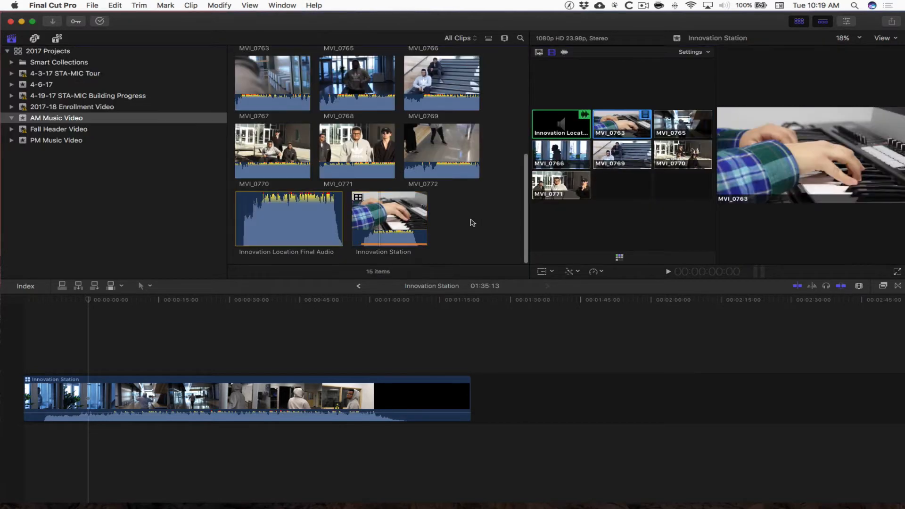
Step: Select all clips in the AM Music Video event, check their media transcoding options and close the dialog
key(super+a)
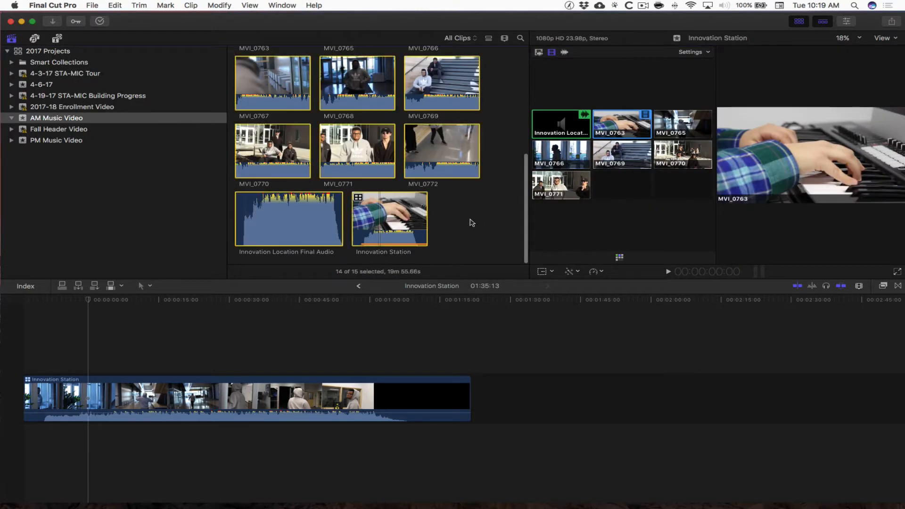
click(92, 5)
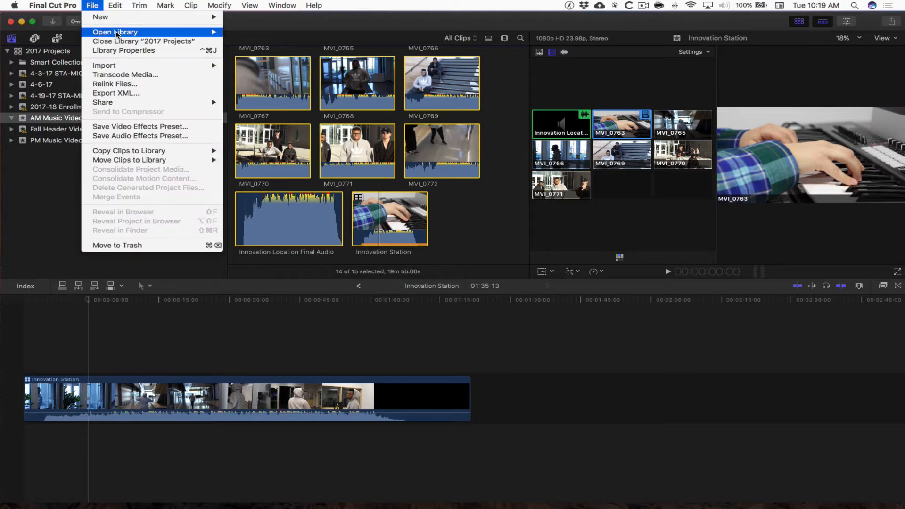
click(165, 76)
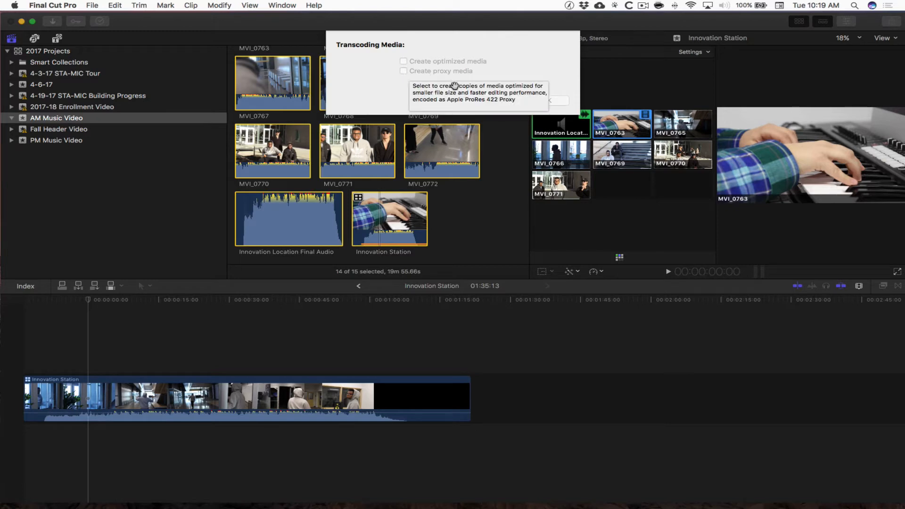
click(503, 101)
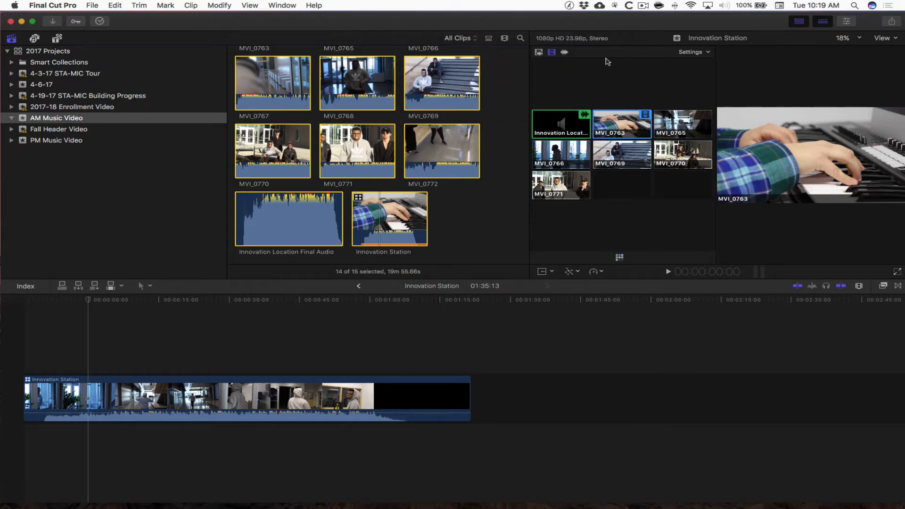
Step: Hide the browser from the workspace and set the viewer's playback media to Proxy
click(284, 5)
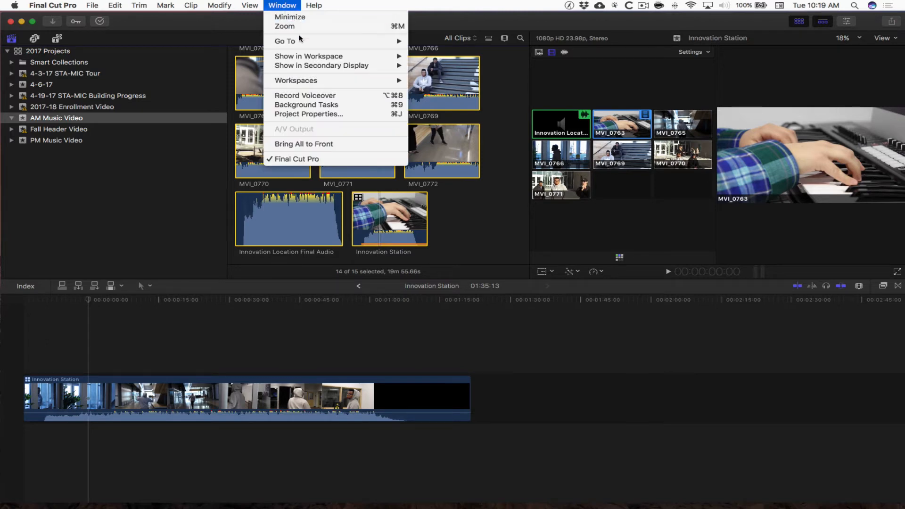
mouse_move(304, 56)
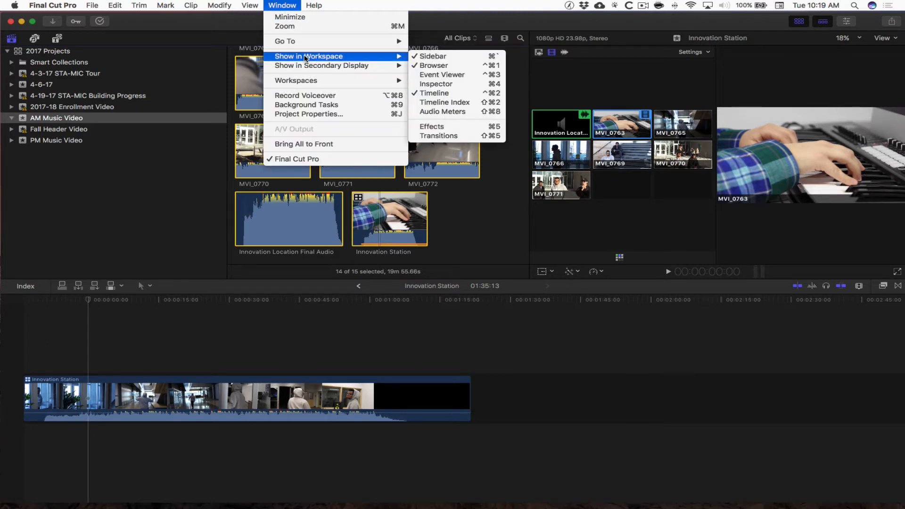
click(455, 67)
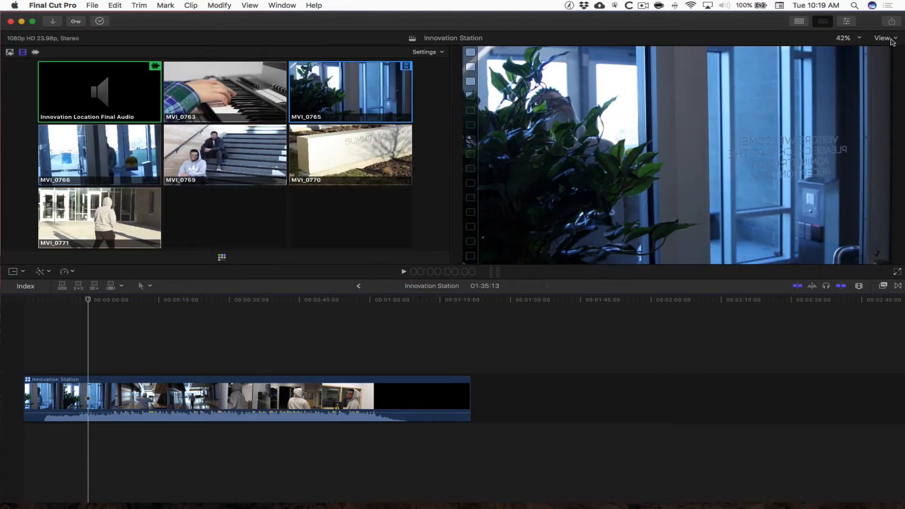
click(891, 38)
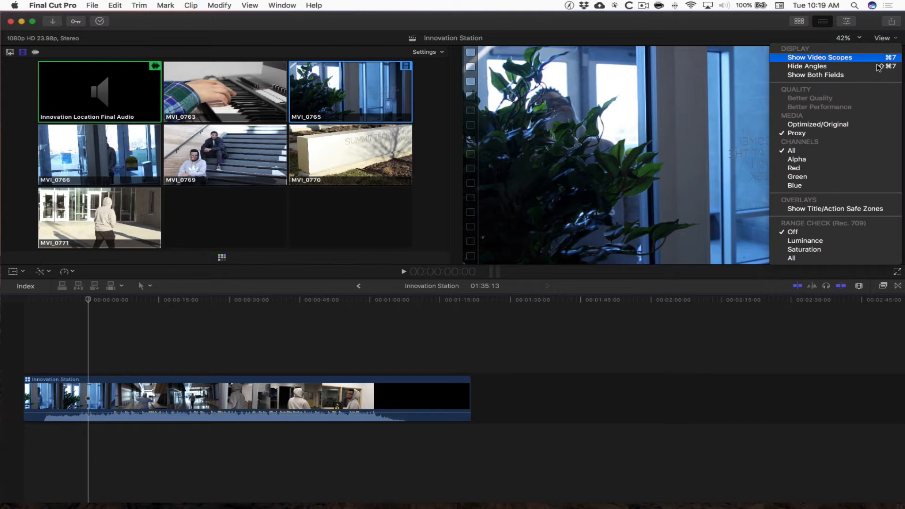
click(855, 135)
Step: Play the multicam clip from its start and cut live between angles MVI_0769, MVI_0765 and MVI_0770 during playback
drag(87, 302, 23, 304)
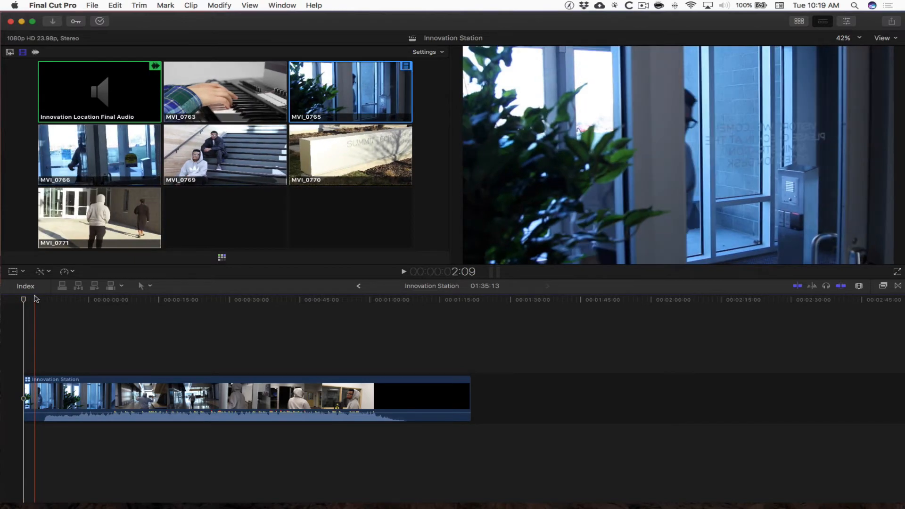
key(space)
click(224, 155)
click(351, 92)
click(350, 155)
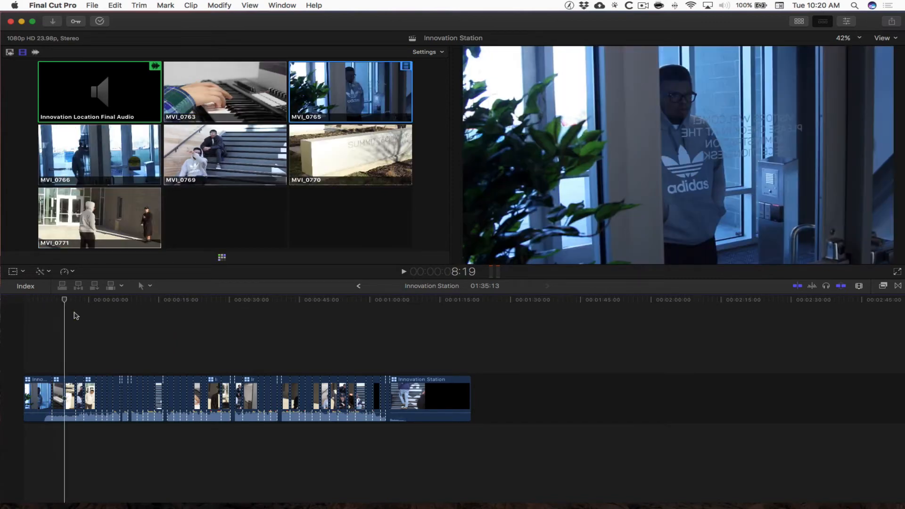
key(space)
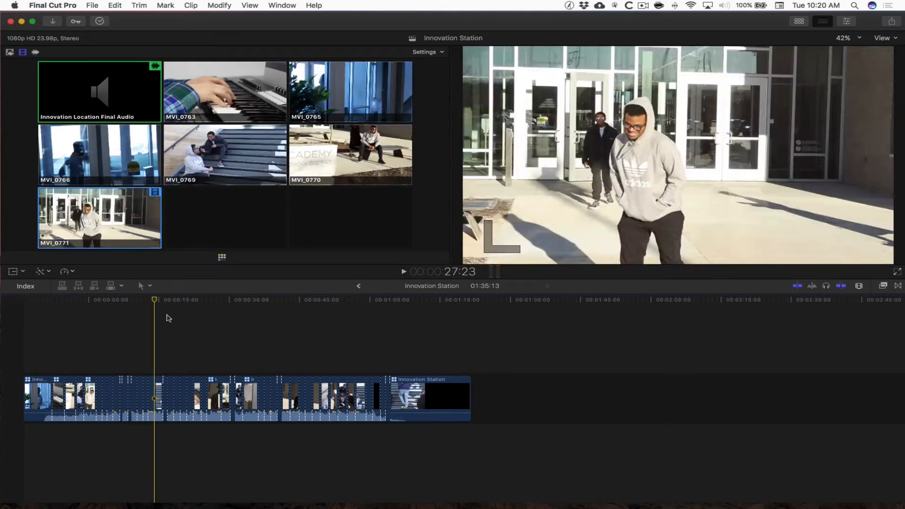
Step: Roll the cut at the end of the MVI_0770 segment near 58 seconds slightly earlier
drag(168, 318, 366, 321)
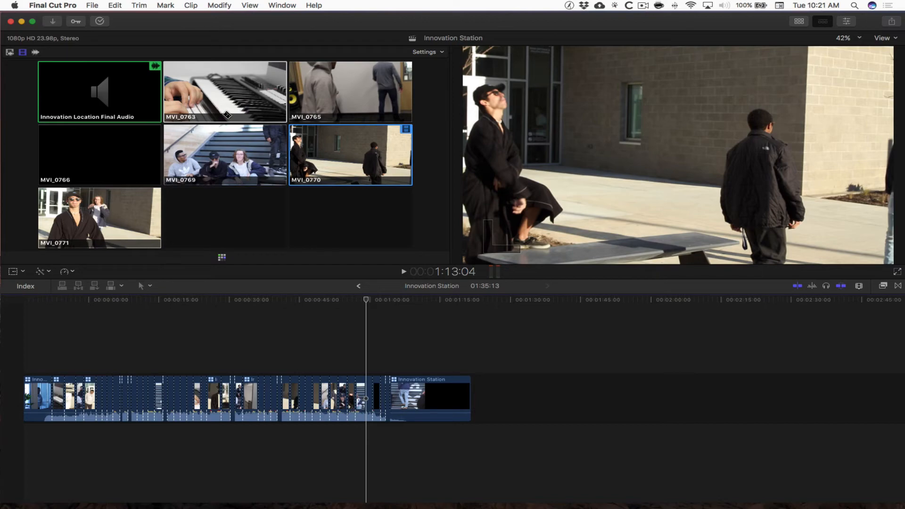
key(super+equal)
key(super+equal)
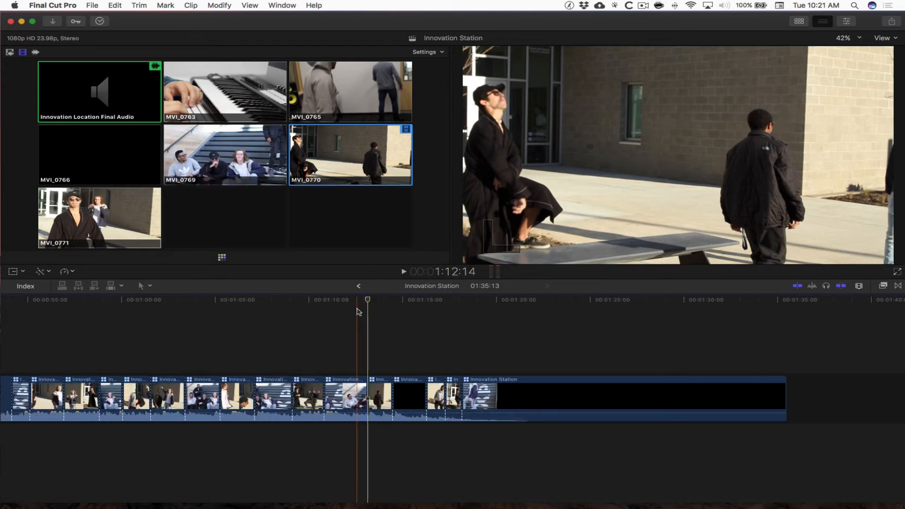
scroll(368, 308, left, 10)
drag(397, 306, 218, 309)
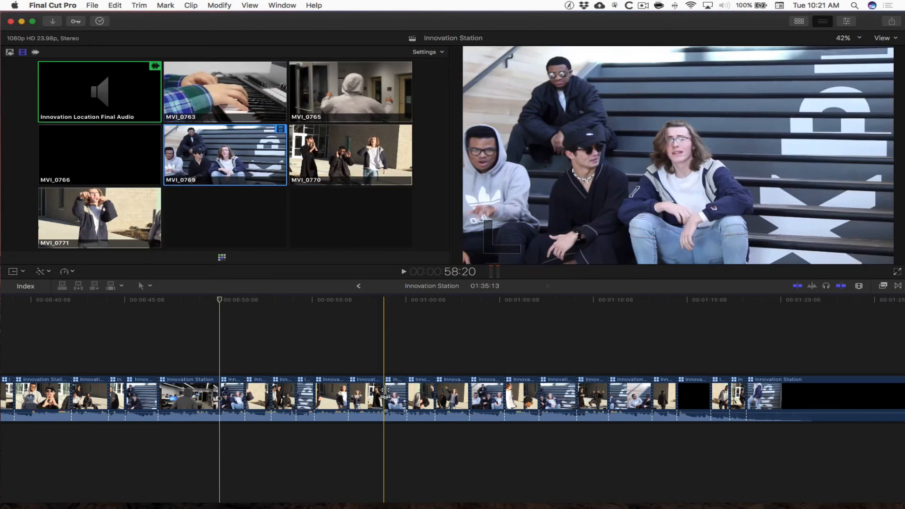
key(super+equal)
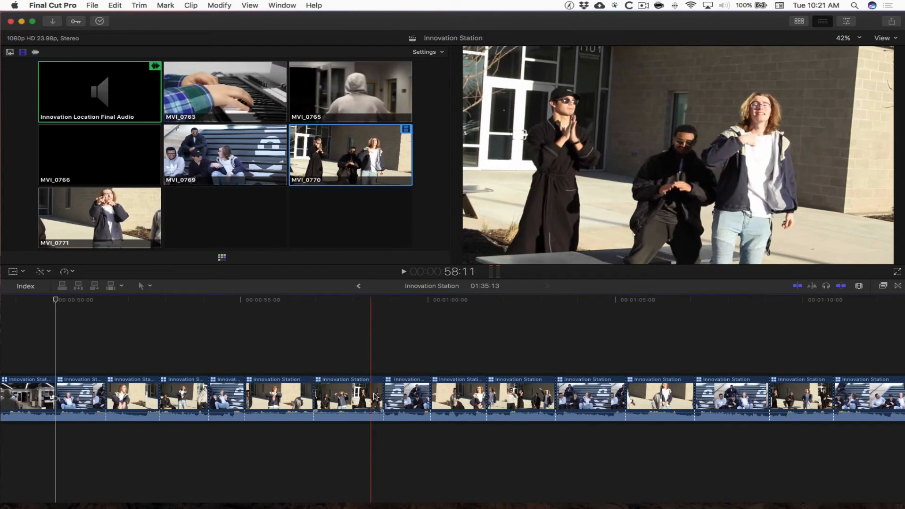
mouse_move(383, 389)
mouse_down()
mouse_move(365, 392)
mouse_move(391, 393)
mouse_move(374, 394)
mouse_up()
Step: Select the MVI_0770 segment near 57 seconds and check its active video angle options
click(339, 389)
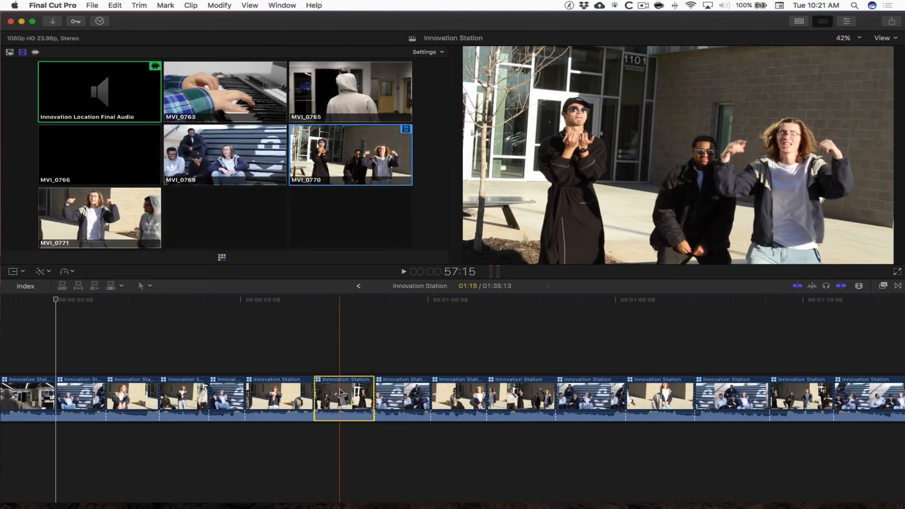
right_click(339, 388)
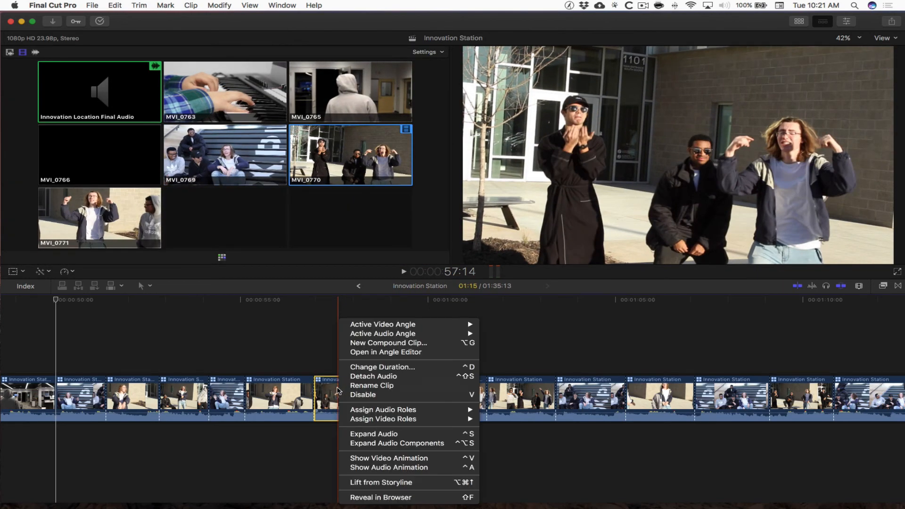
mouse_move(403, 325)
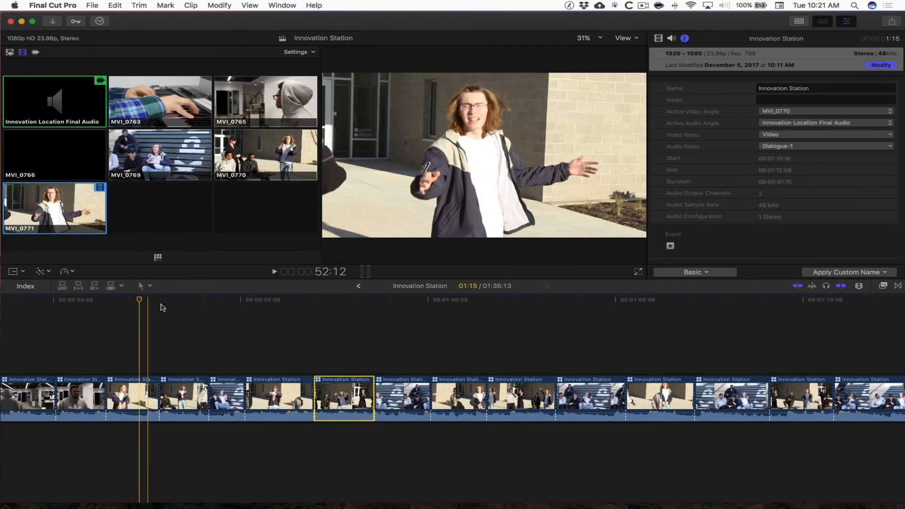
key(shift+z)
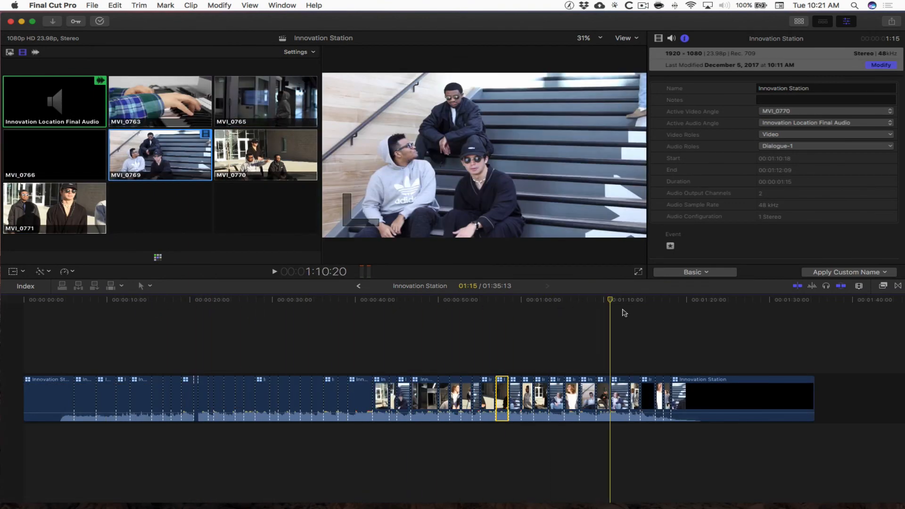